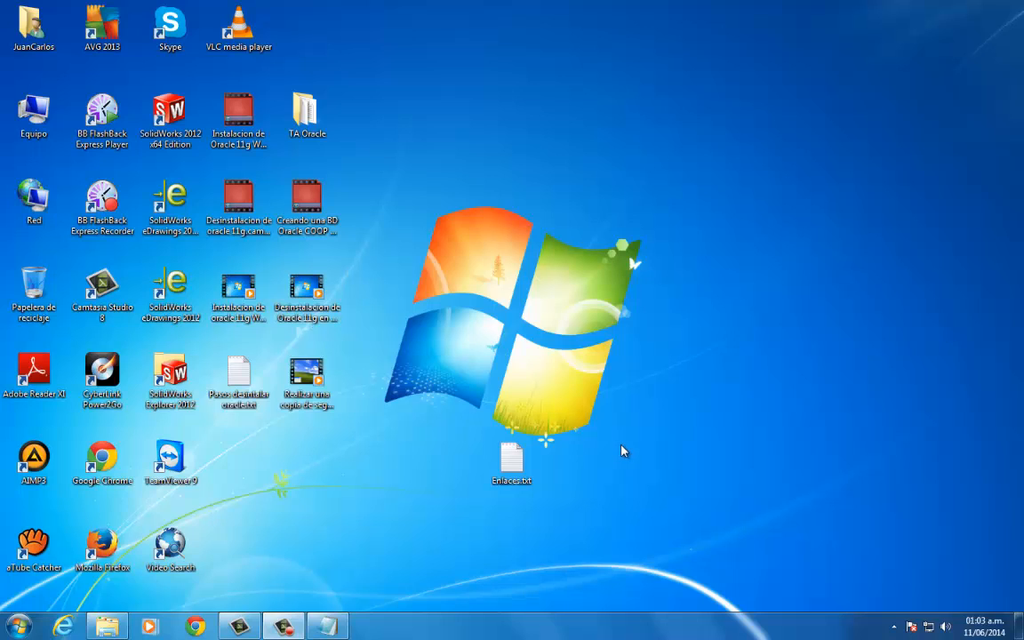
- Start Chrome and copy the Google Drive link from the open Enlaces.txt file in Notepad
click(194, 628)
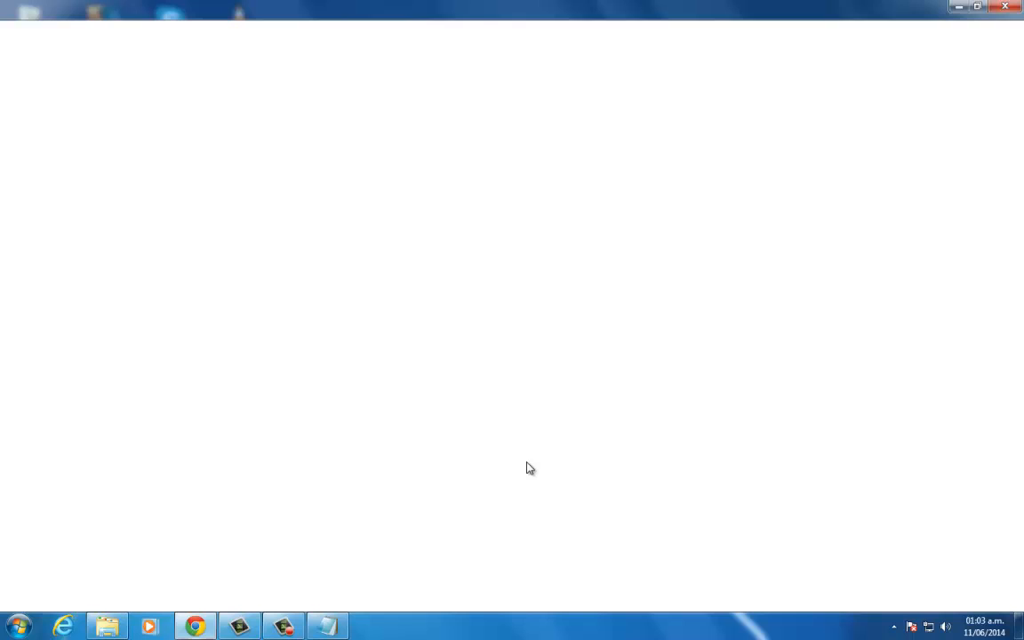
click(328, 627)
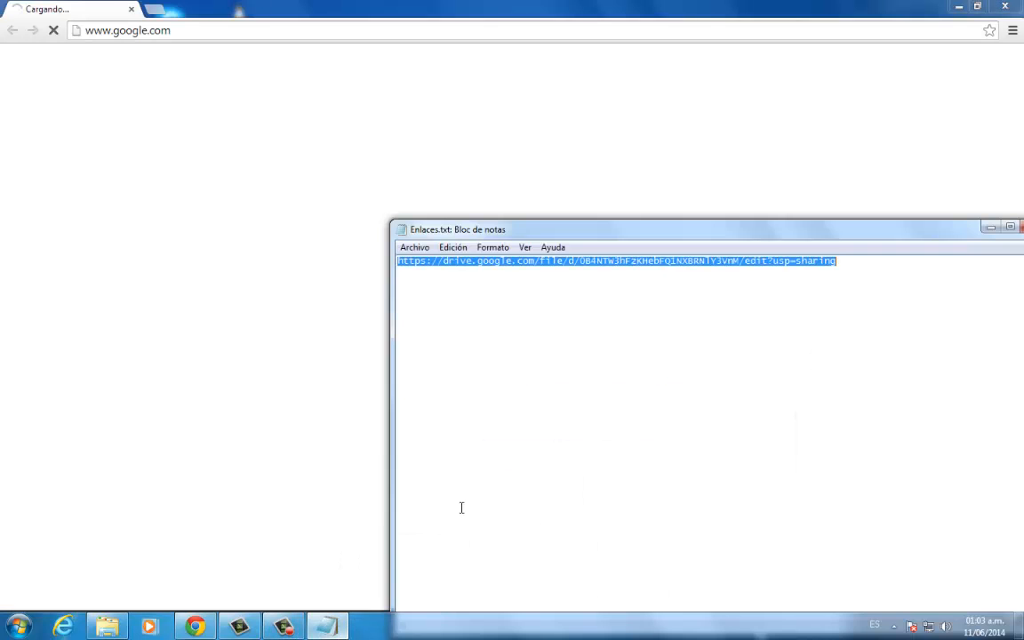
right_click(777, 262)
click(779, 307)
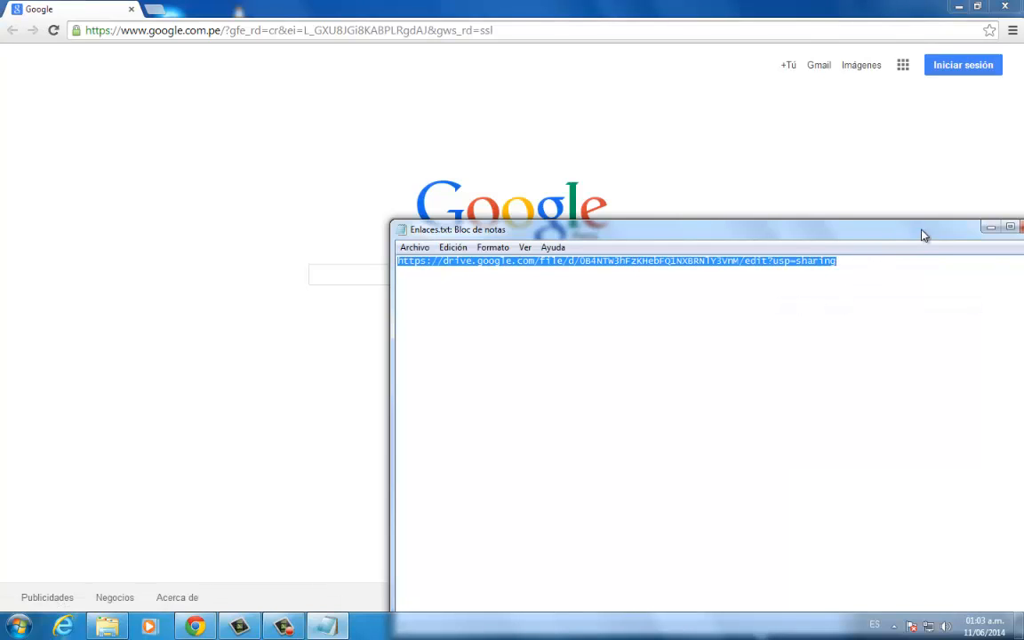
drag(951, 234, 699, 241)
click(742, 234)
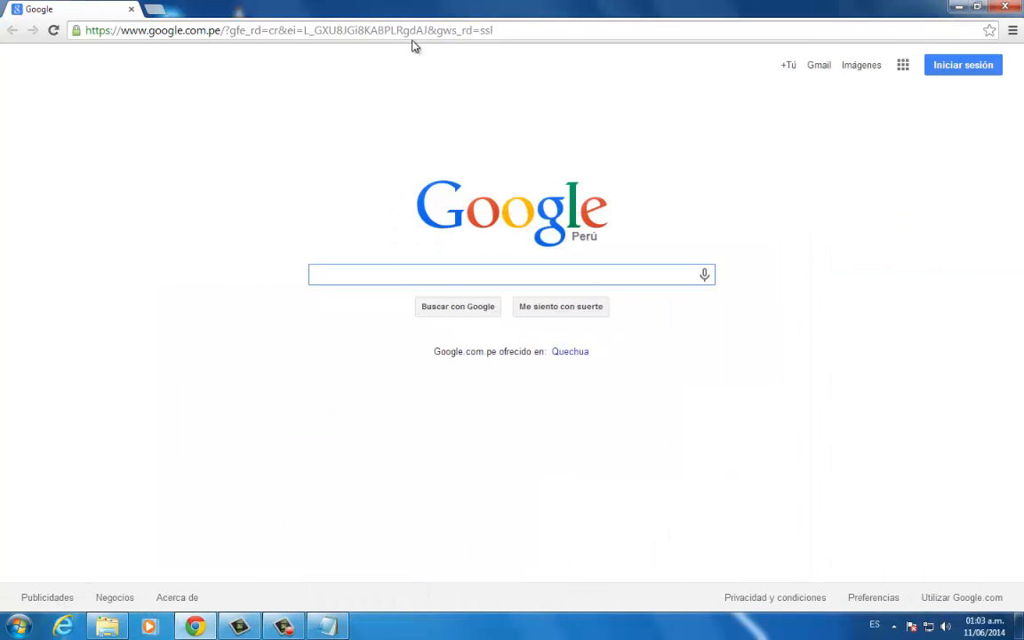
- Load the copied Google Drive link in Chrome in place of the Google home page
click(525, 29)
key(ctrl+a)
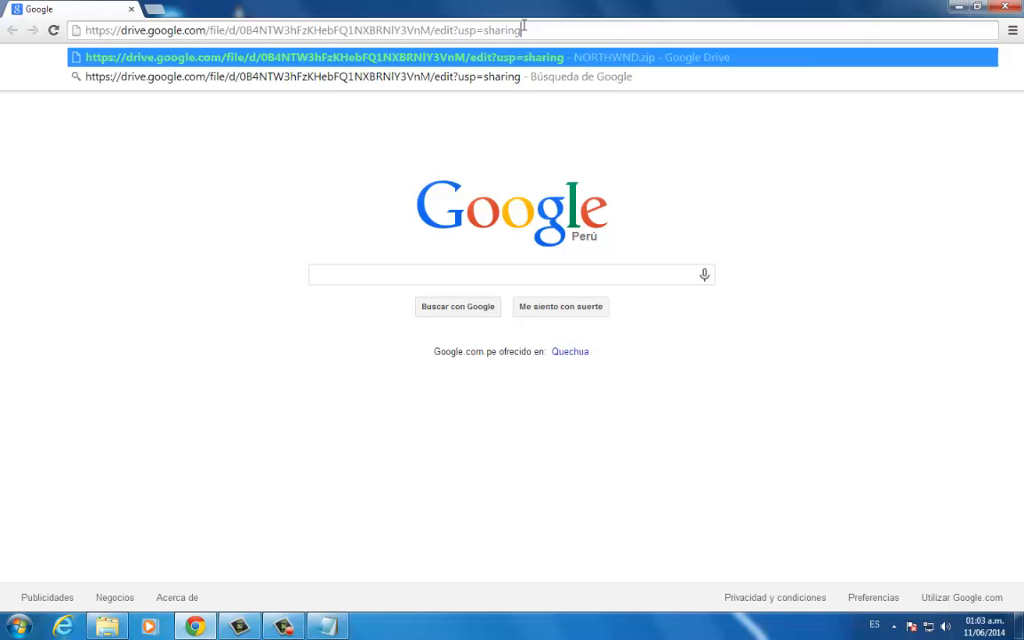
key(Return)
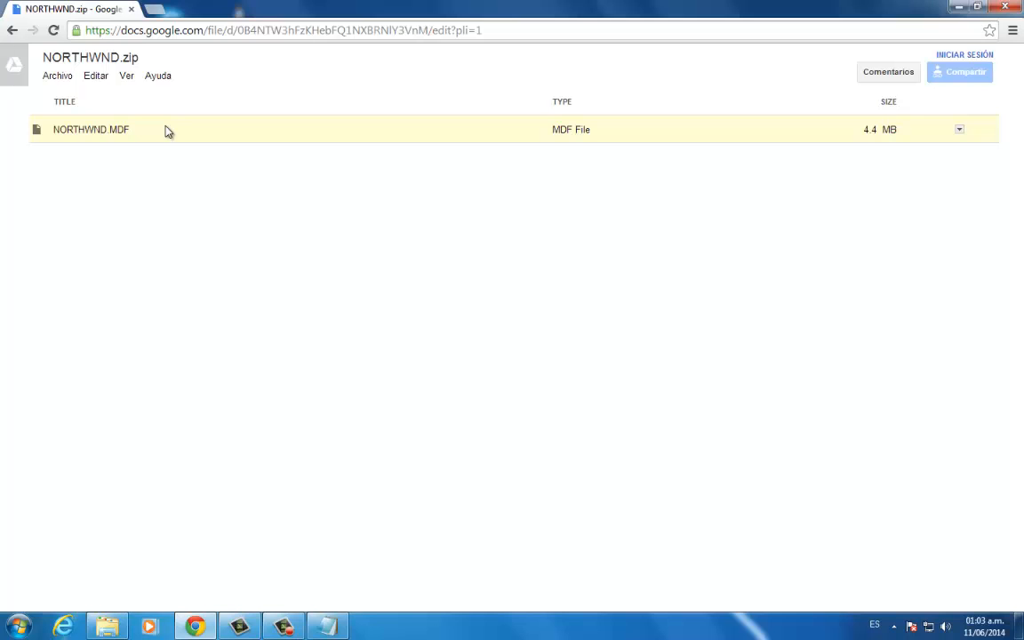
- Download NORTHWND.zip from Google Drive, show it in its download folder and close the browser
click(62, 77)
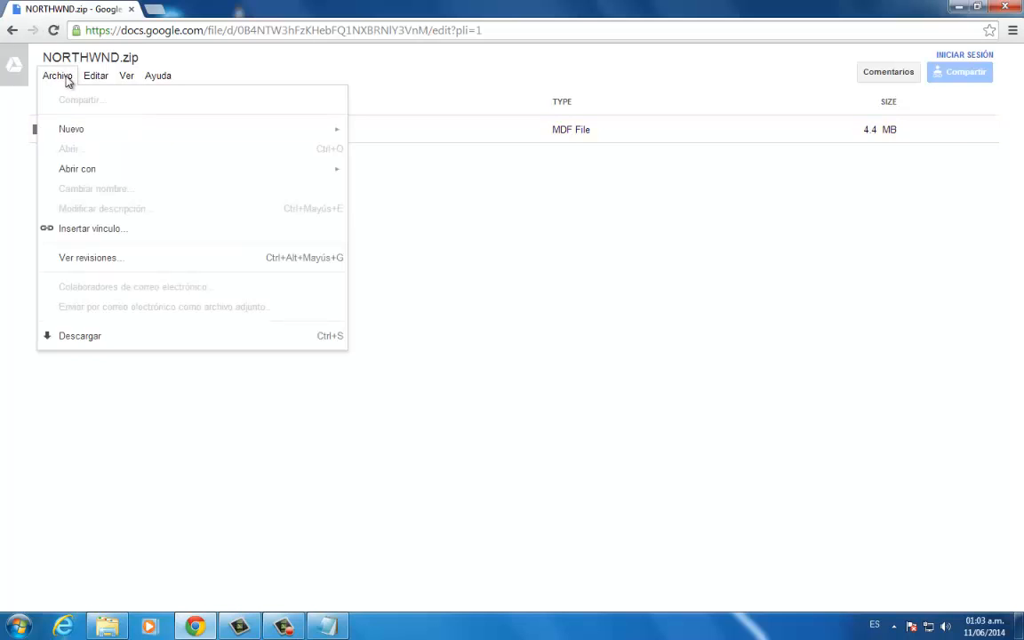
click(108, 336)
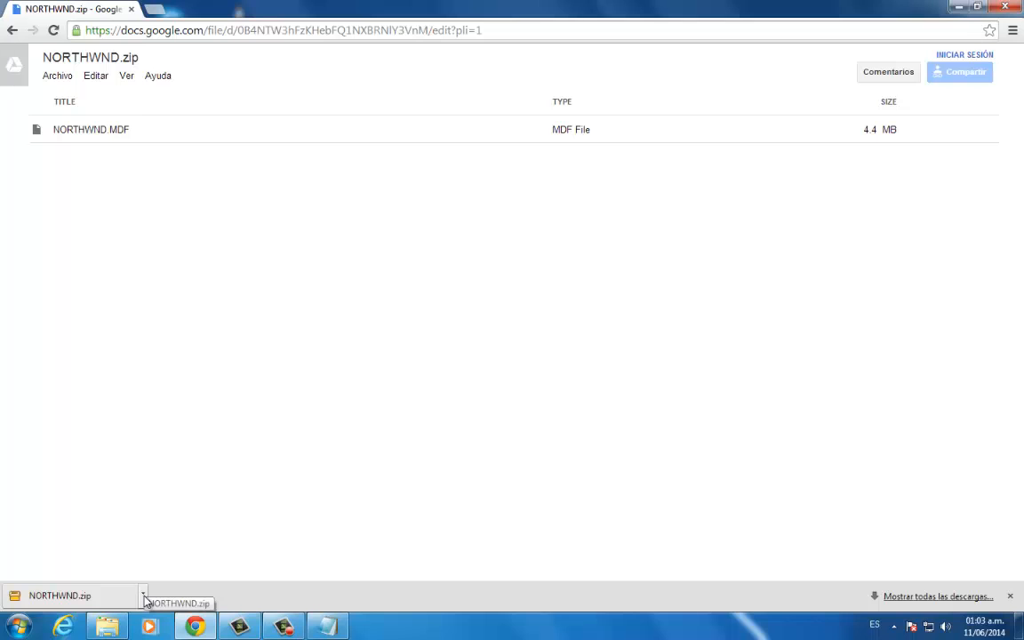
click(143, 594)
click(236, 550)
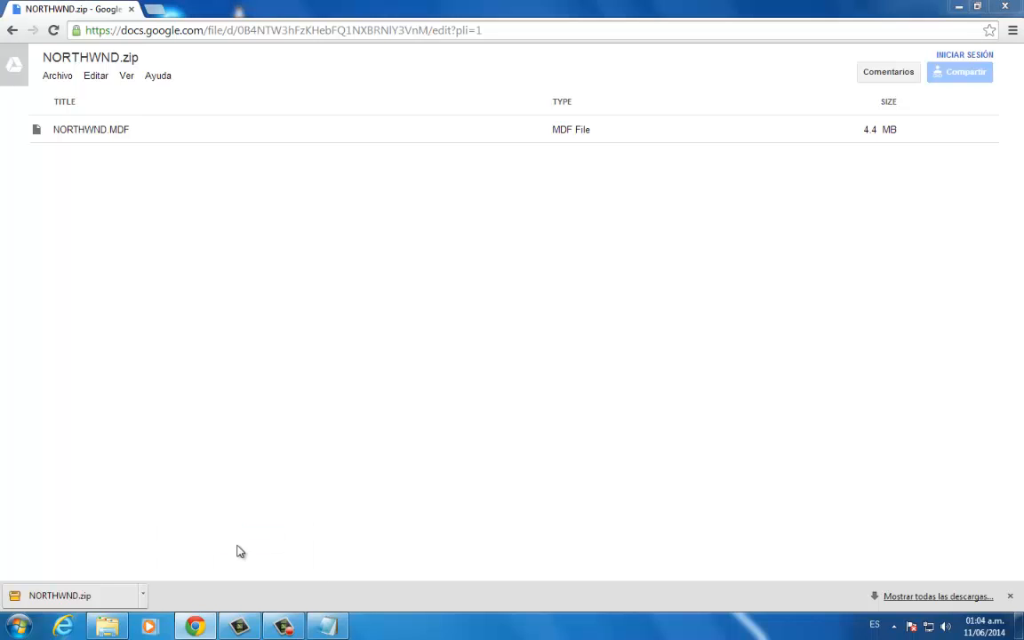
click(1006, 6)
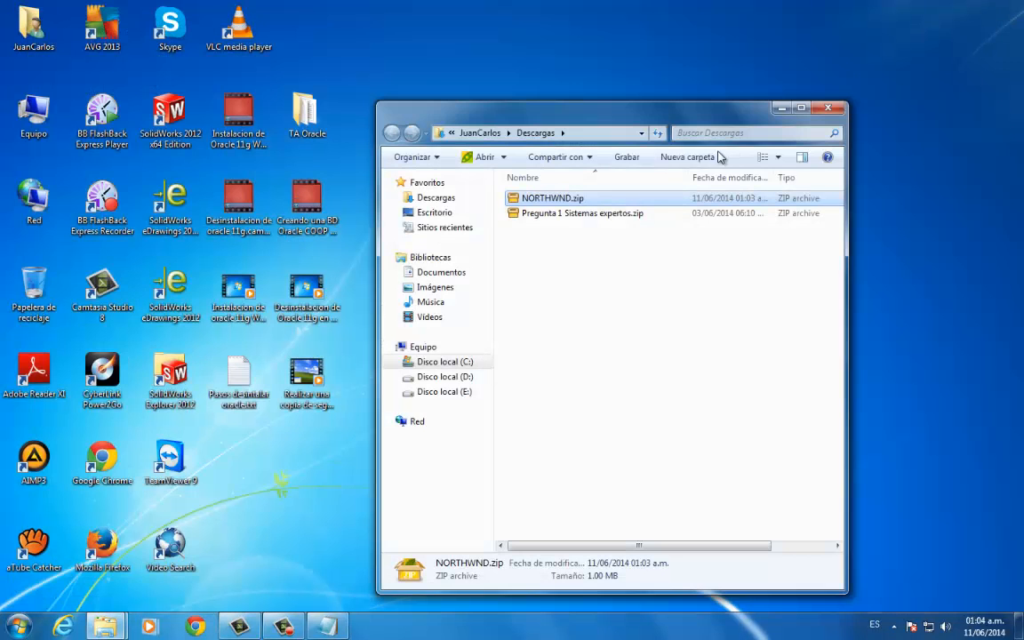
- Extract NORTHWND.zip directly into the Descargas folder with PeaZip
drag(558, 106, 614, 48)
click(669, 216)
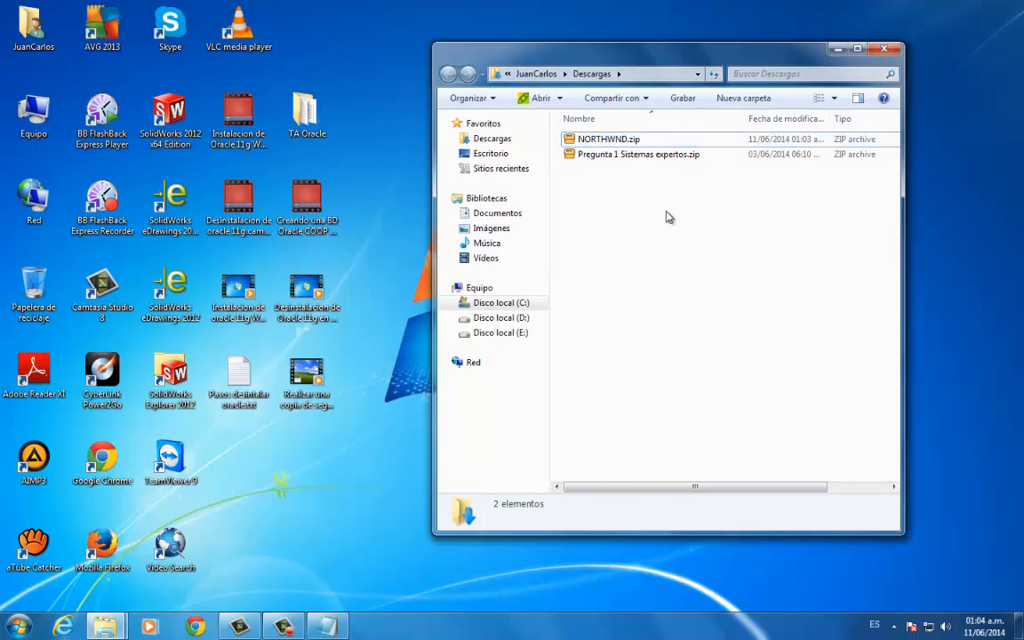
click(635, 141)
right_click(636, 143)
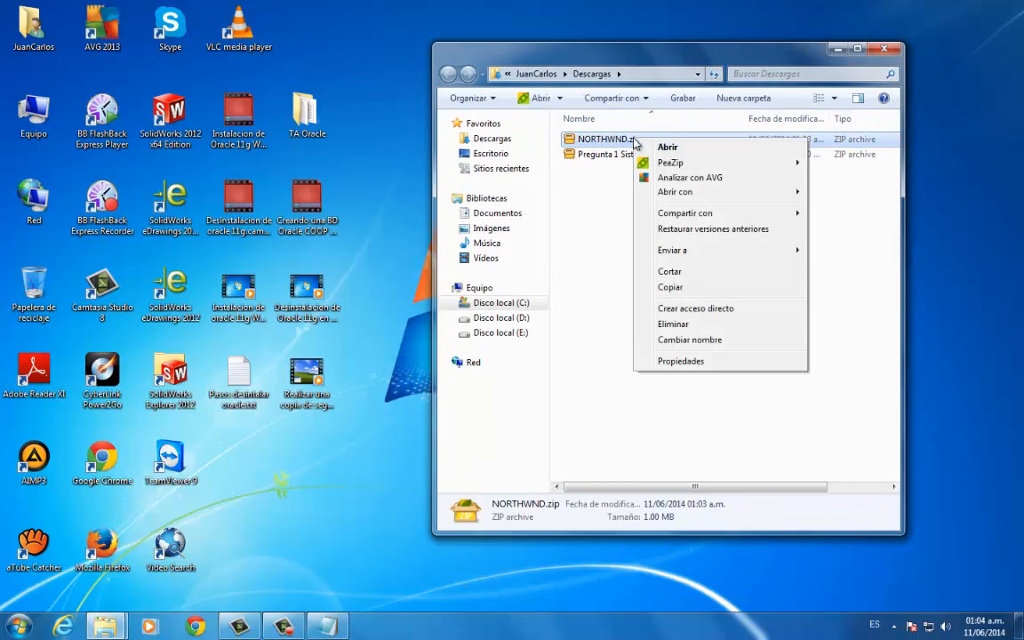
mouse_move(702, 163)
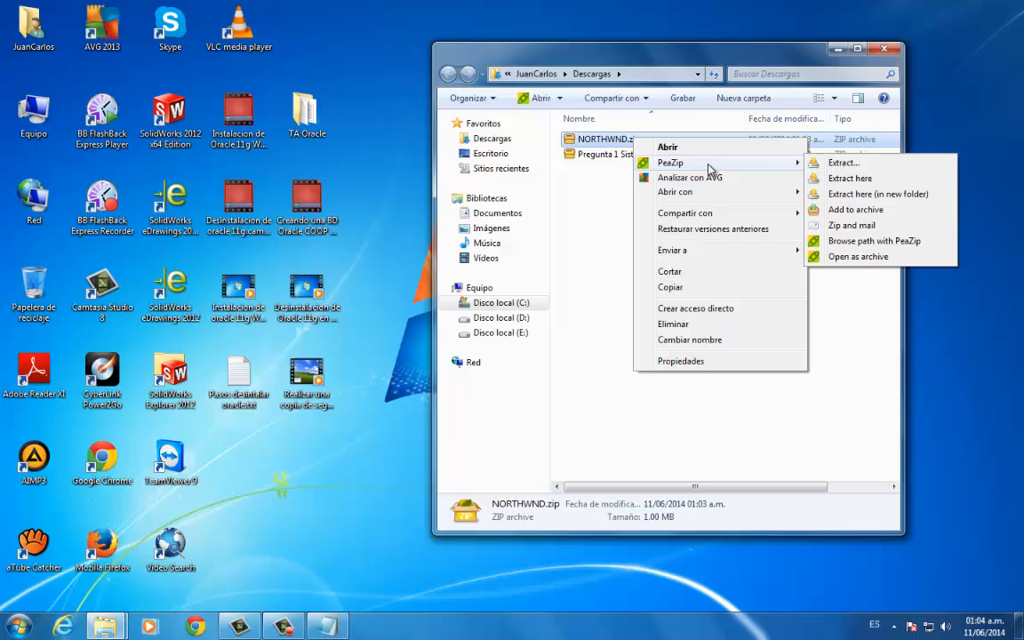
click(864, 179)
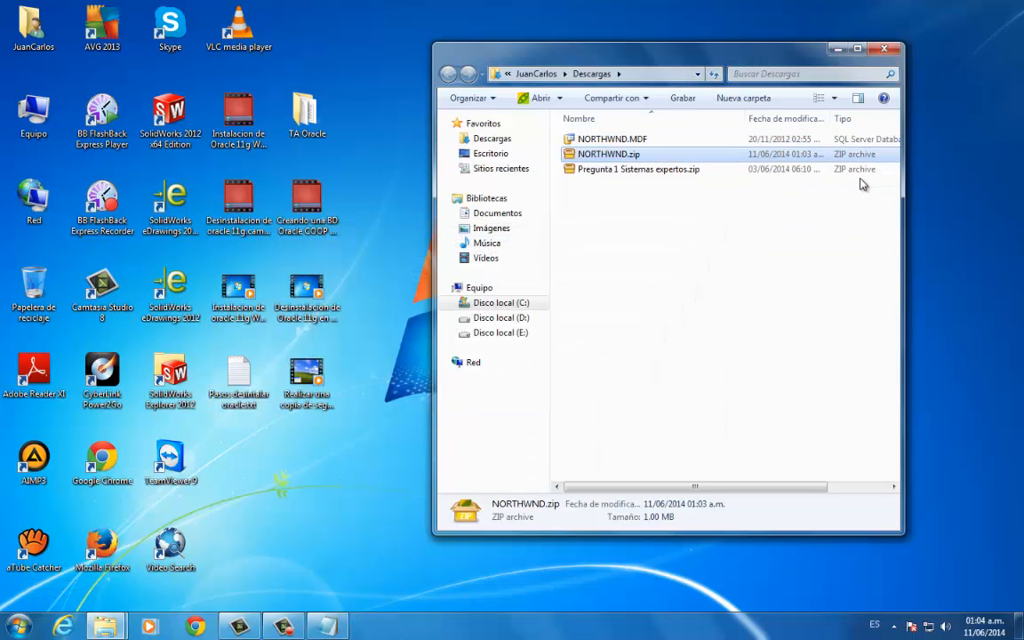
- Delete the NORTHWND.zip archive from the Descargas folder, keeping the extracted NORTHWND.MDF
click(587, 139)
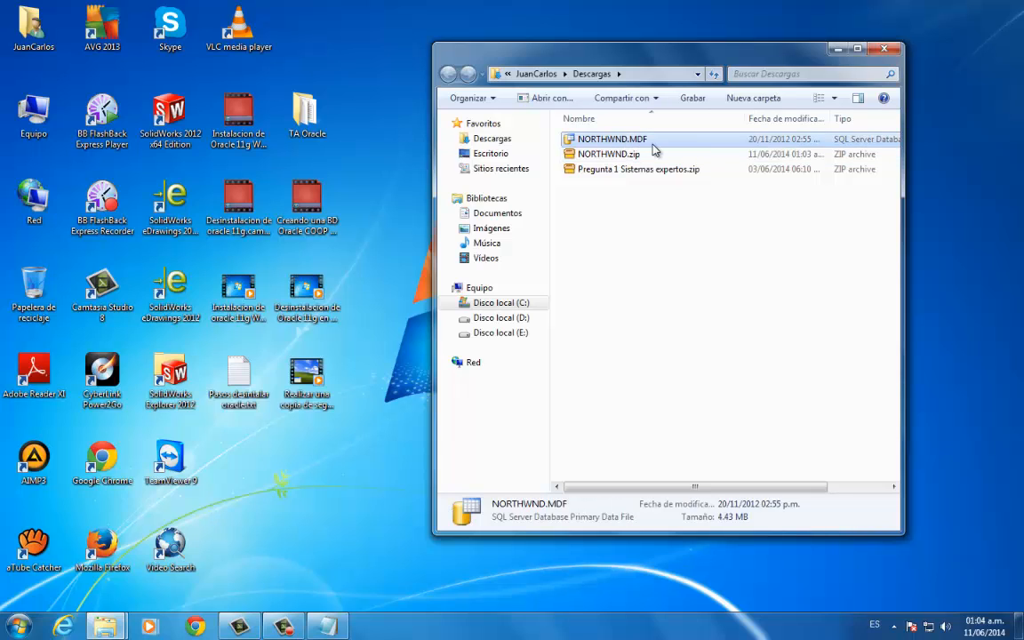
click(614, 156)
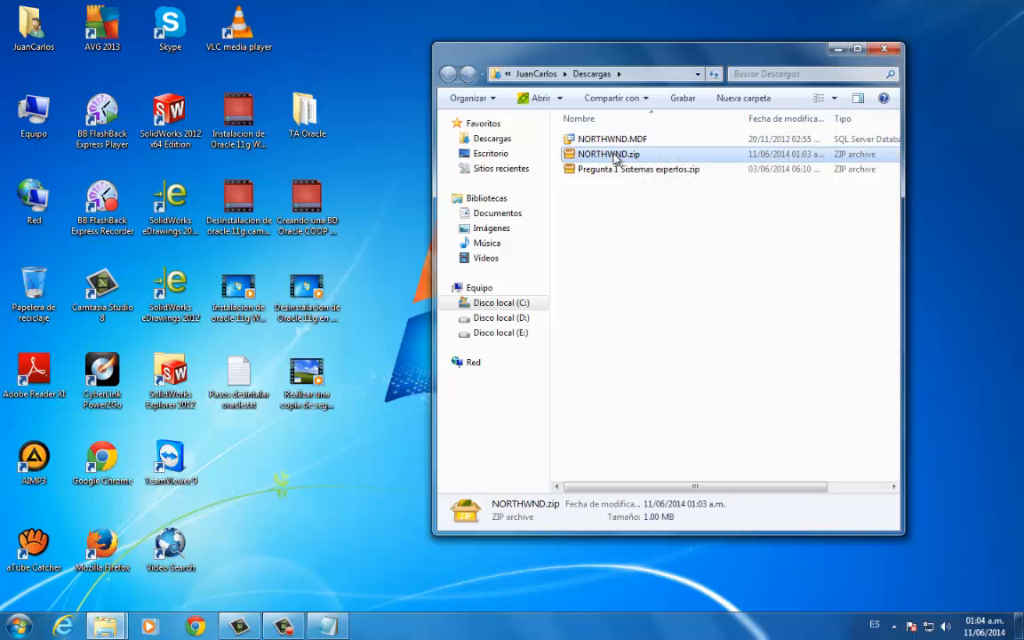
key(Delete)
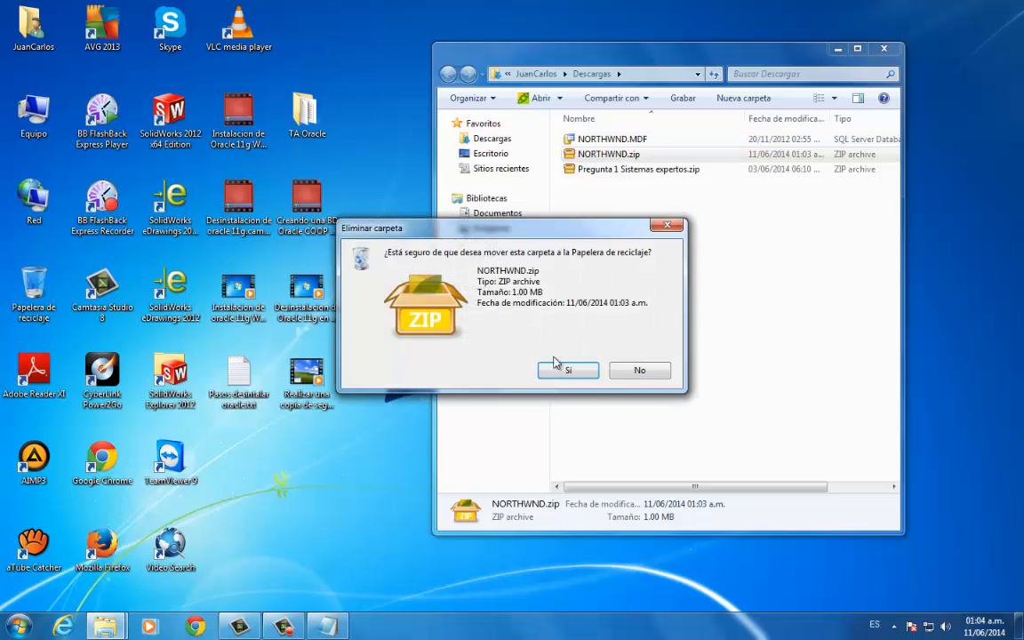
click(568, 370)
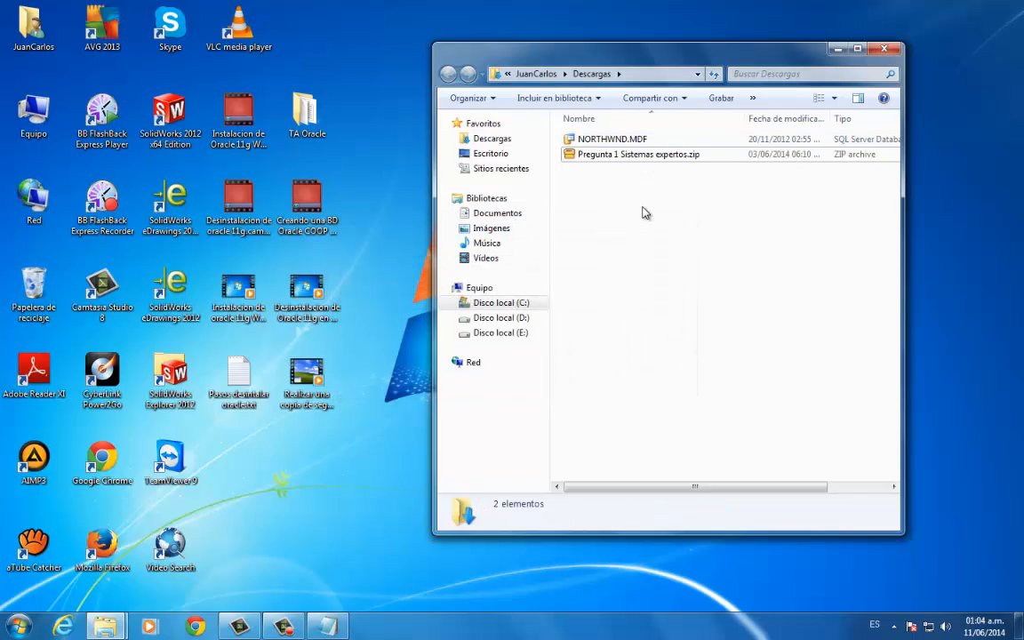
- Open the BDSQLServer folder on Disco local (C:) in a second window beside the Descargas window
drag(637, 59, 704, 44)
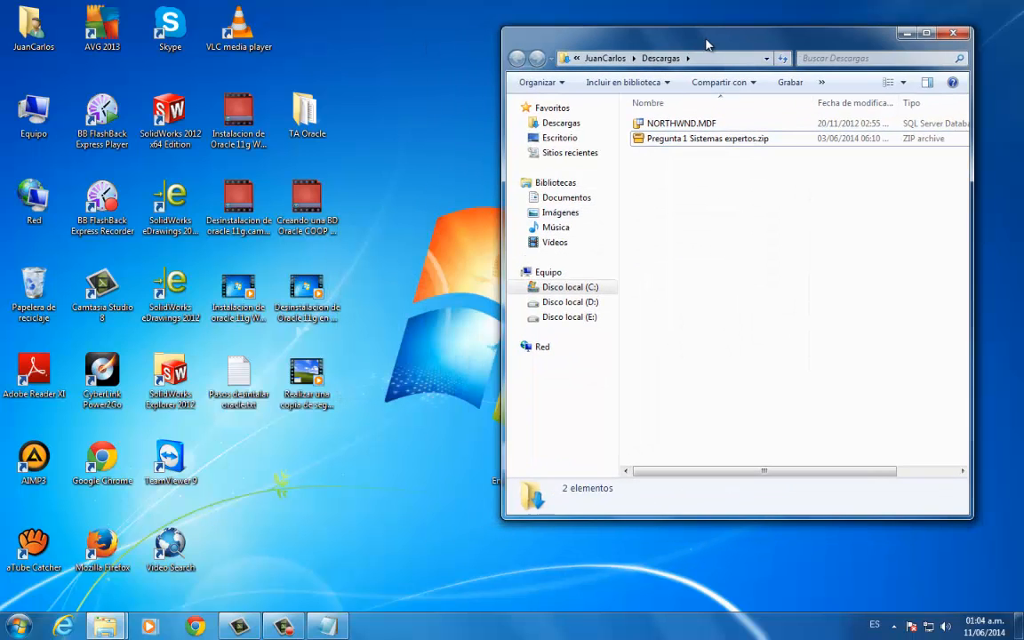
click(320, 114)
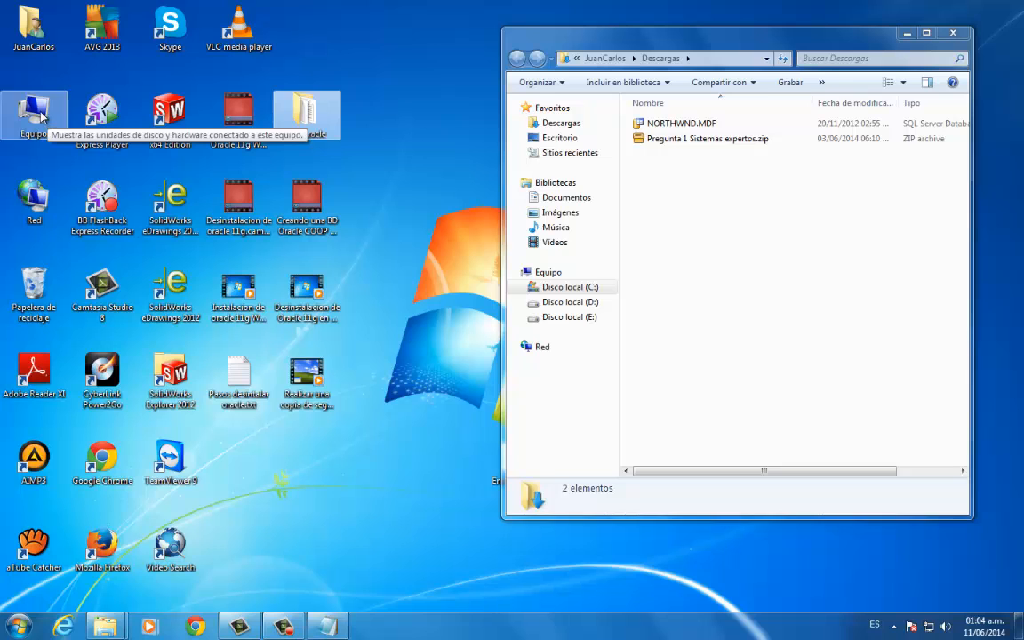
click(43, 117)
double_click(40, 115)
drag(756, 51, 353, 67)
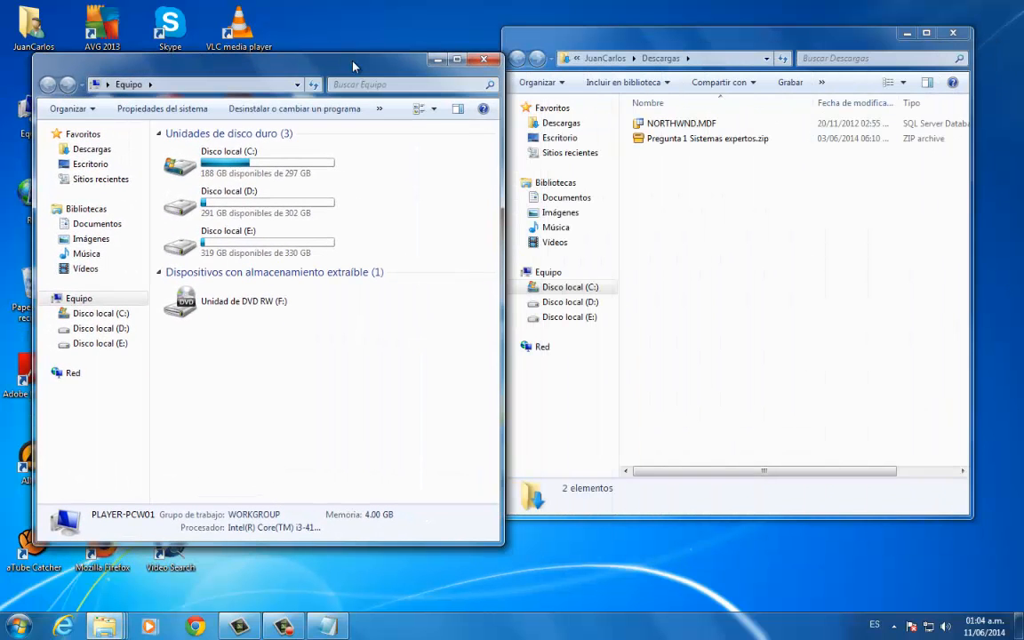
double_click(241, 165)
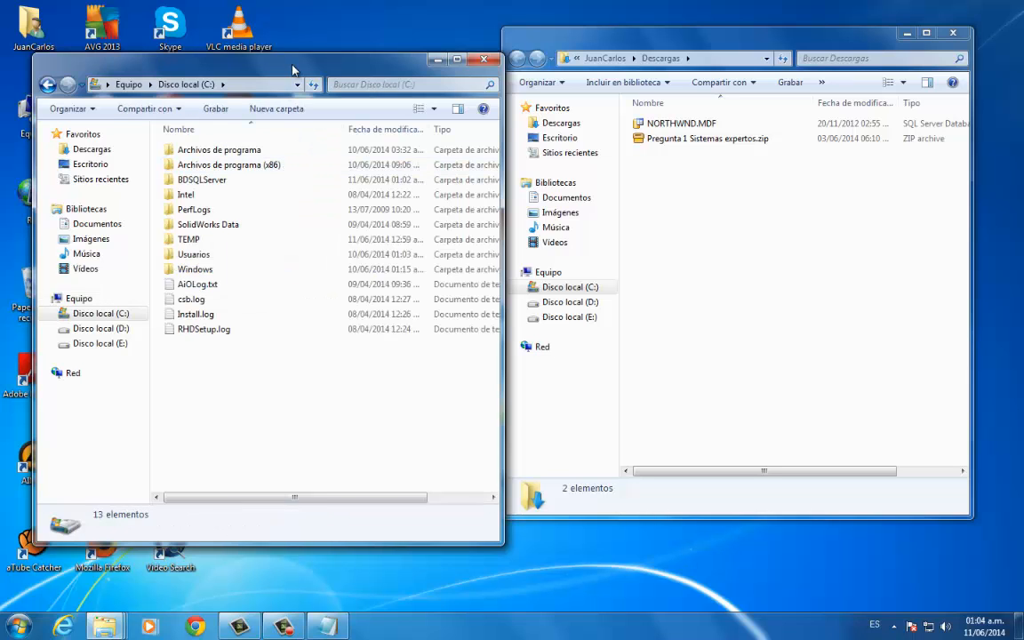
drag(267, 61, 263, 29)
click(189, 149)
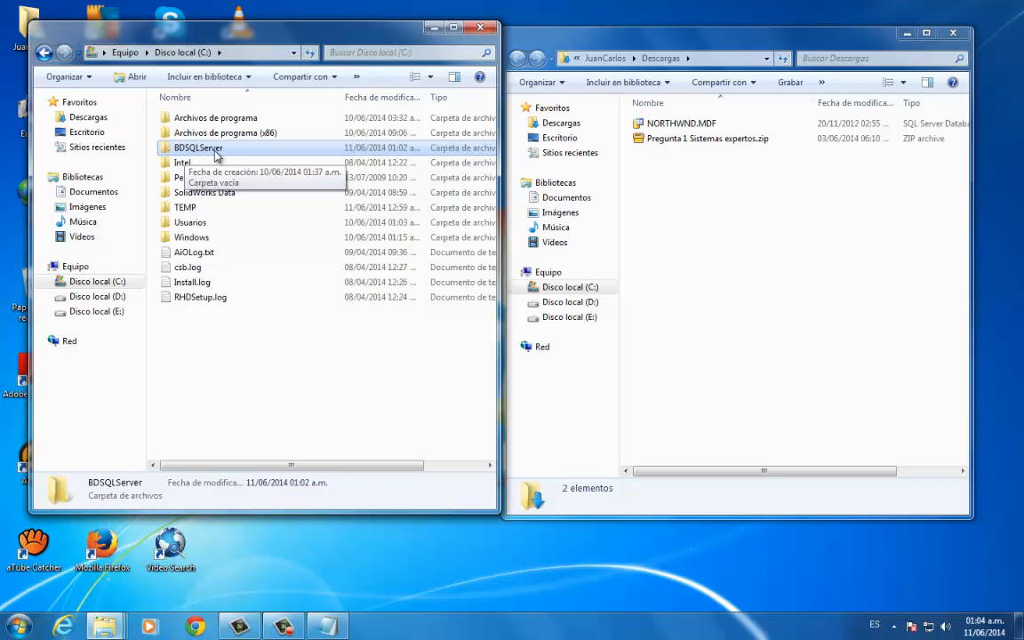
double_click(215, 151)
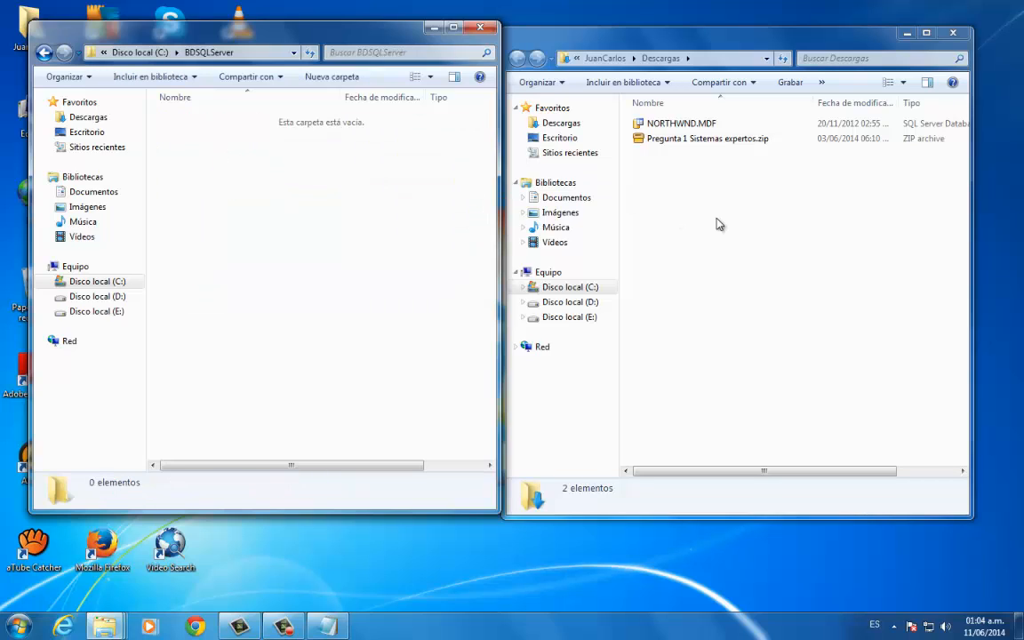
- Move NORTHWND.MDF from Descargas into the BDSQLServer folder and close the Descargas window
click(741, 125)
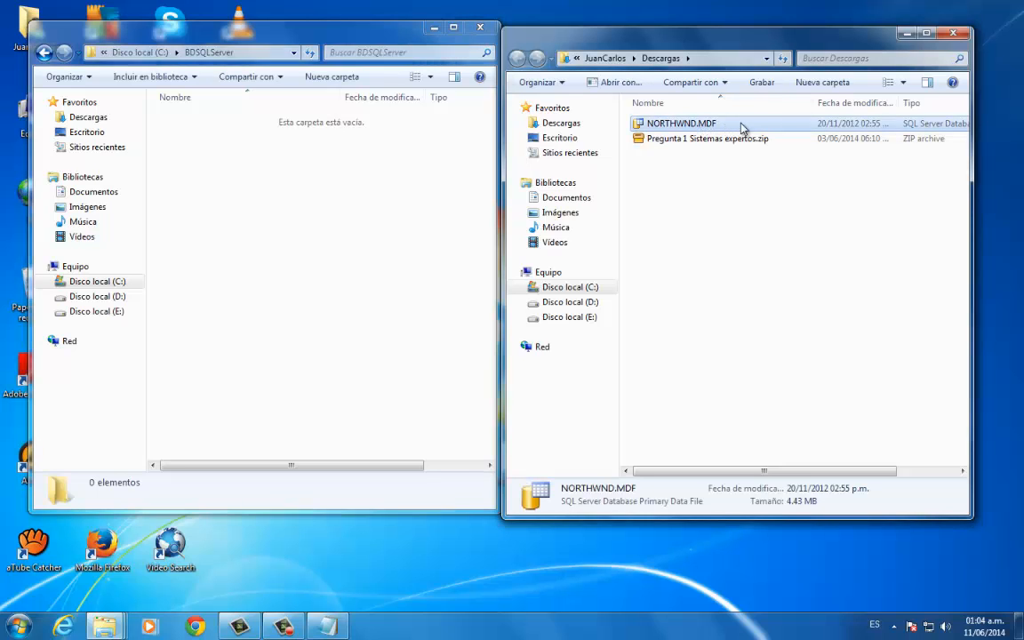
drag(742, 125, 316, 237)
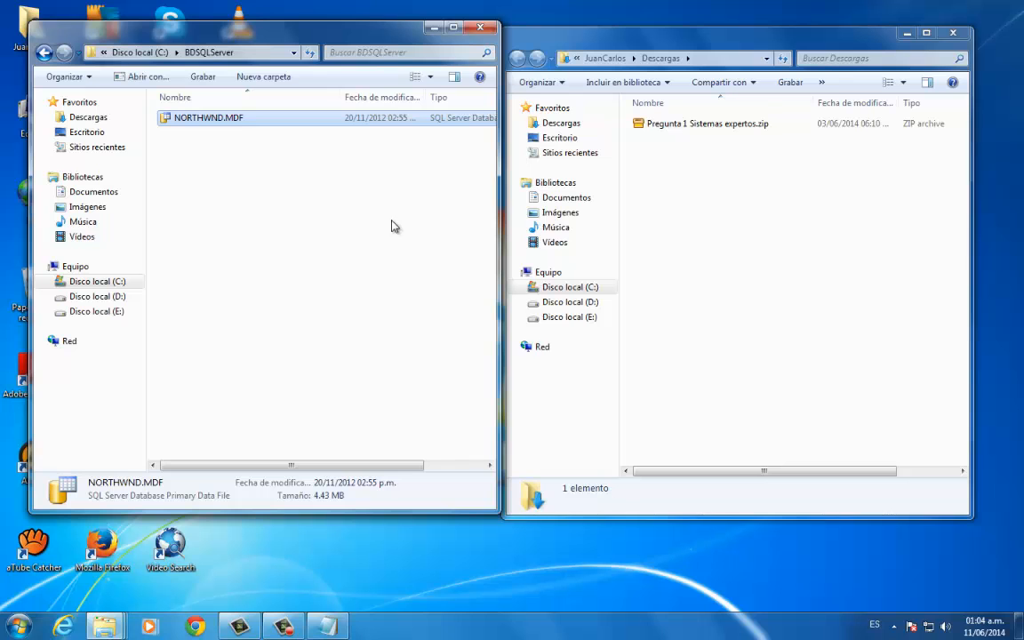
click(957, 33)
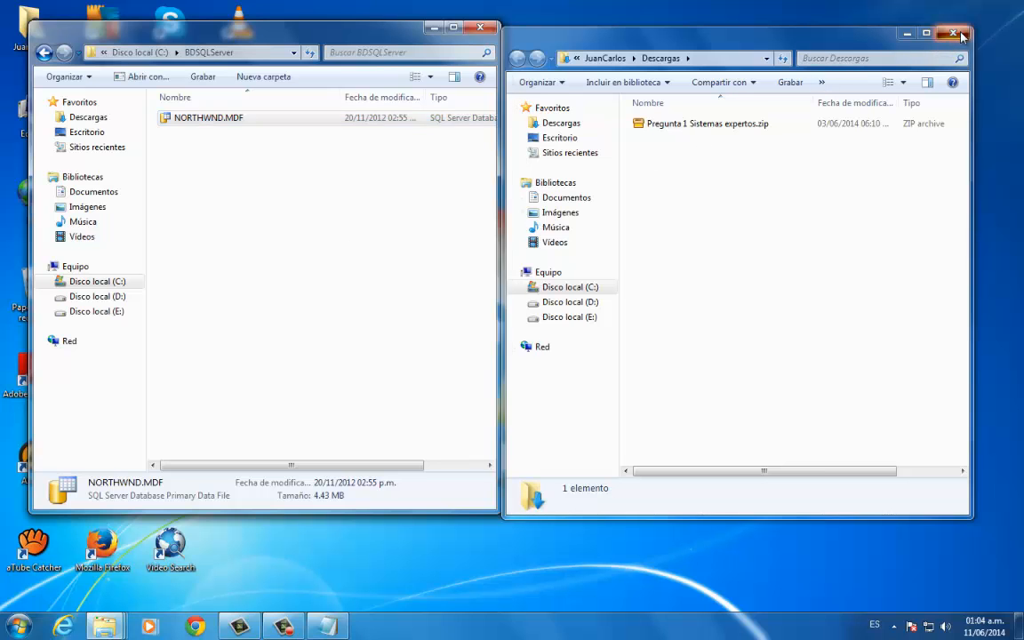
drag(399, 39, 697, 69)
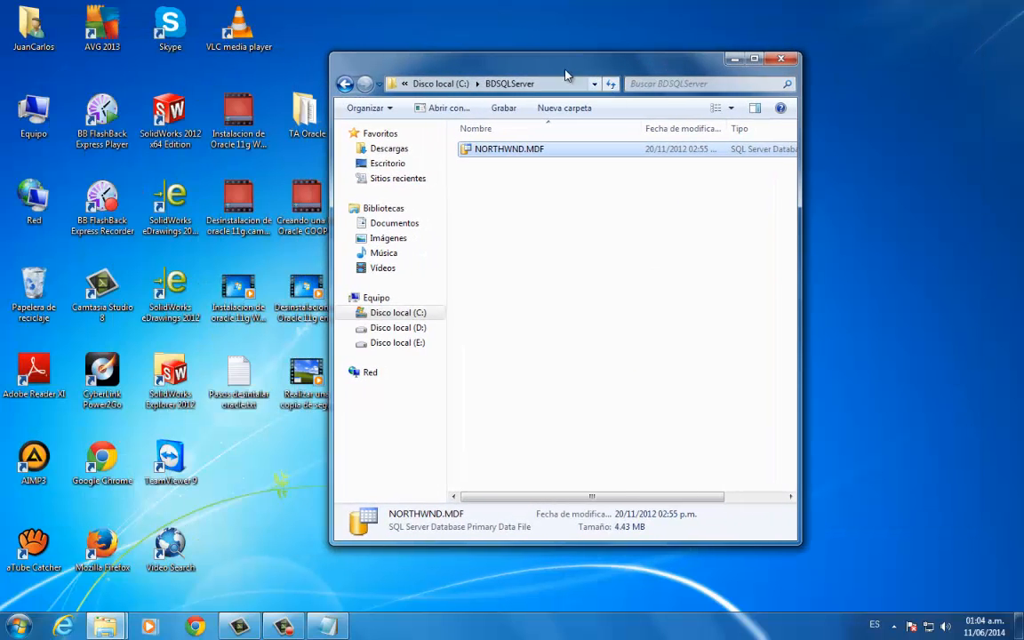
drag(564, 69, 651, 49)
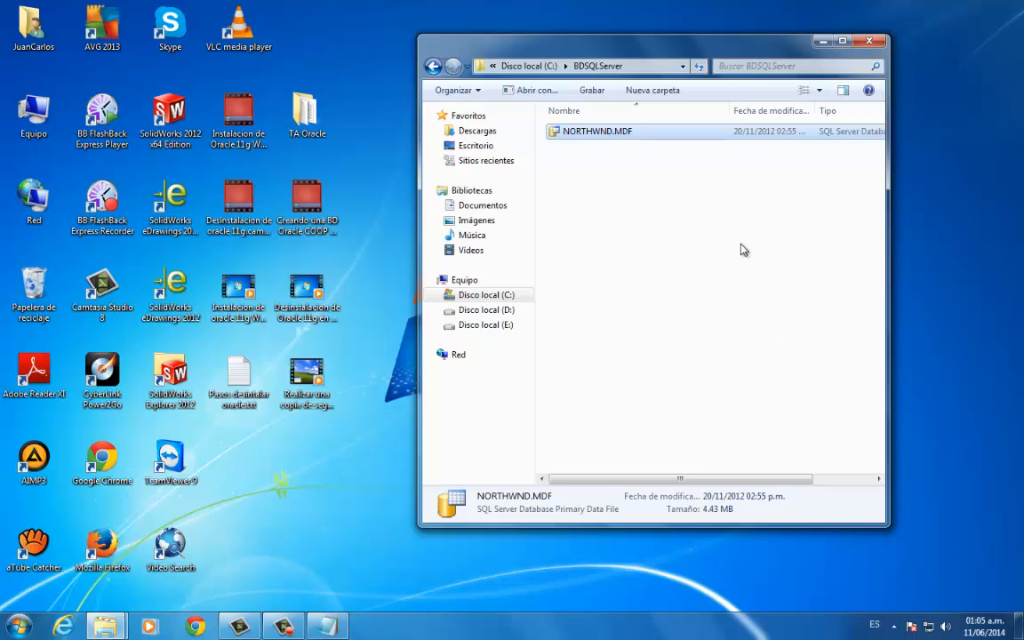
- Start SQL Server Management Studio 2012 and connect to the PLAYER-PCW01 database engine with Windows authentication
click(20, 627)
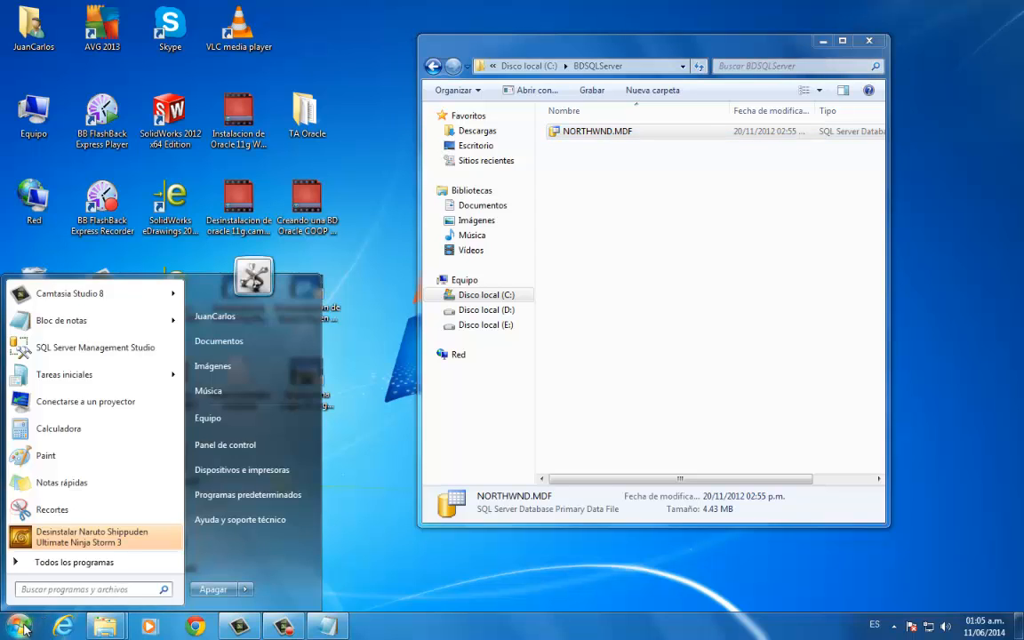
click(107, 562)
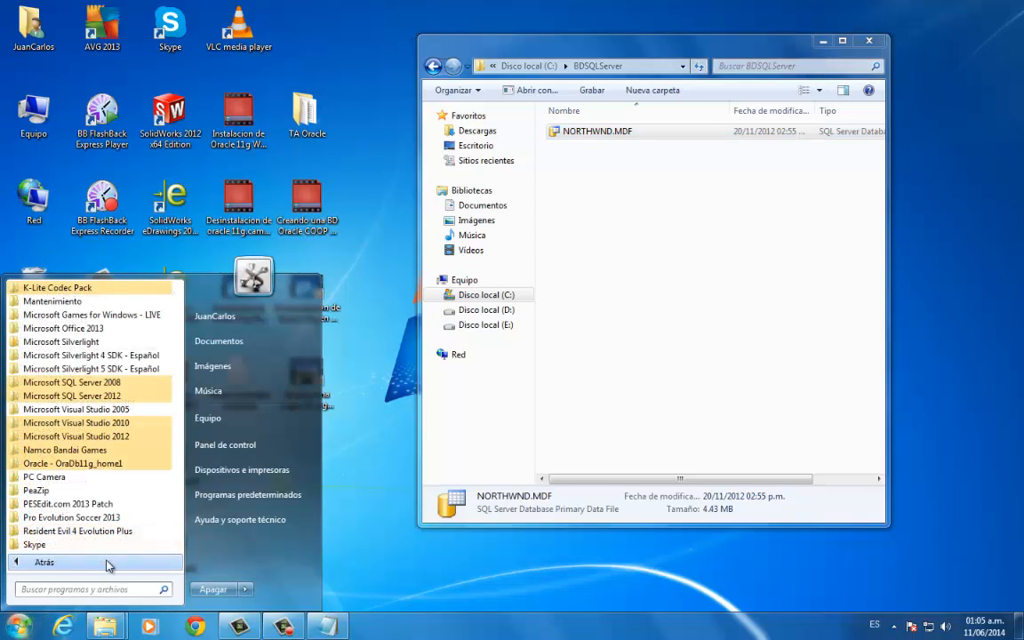
click(84, 396)
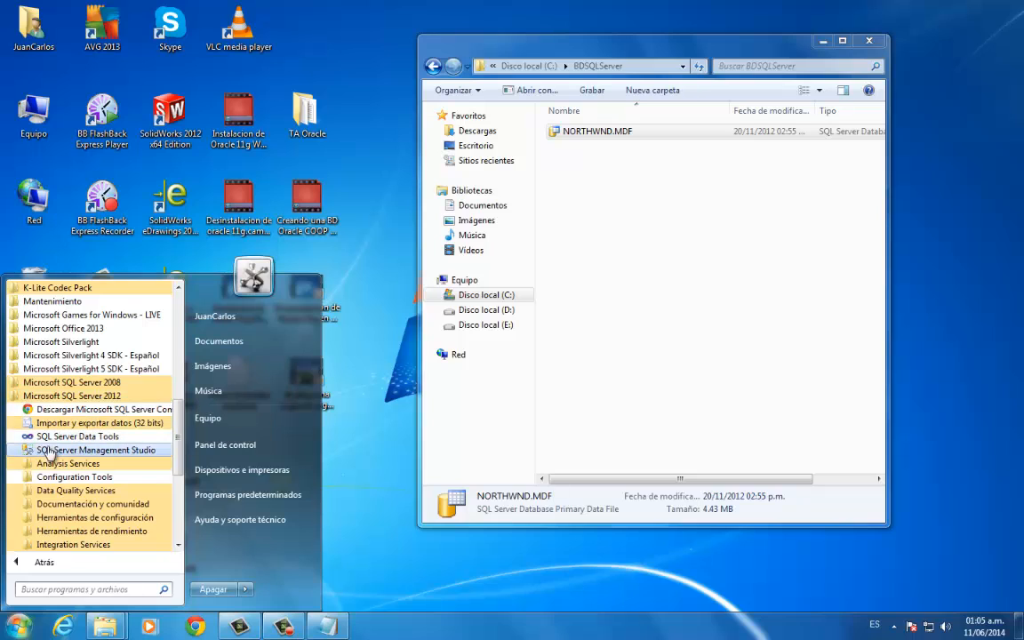
click(115, 456)
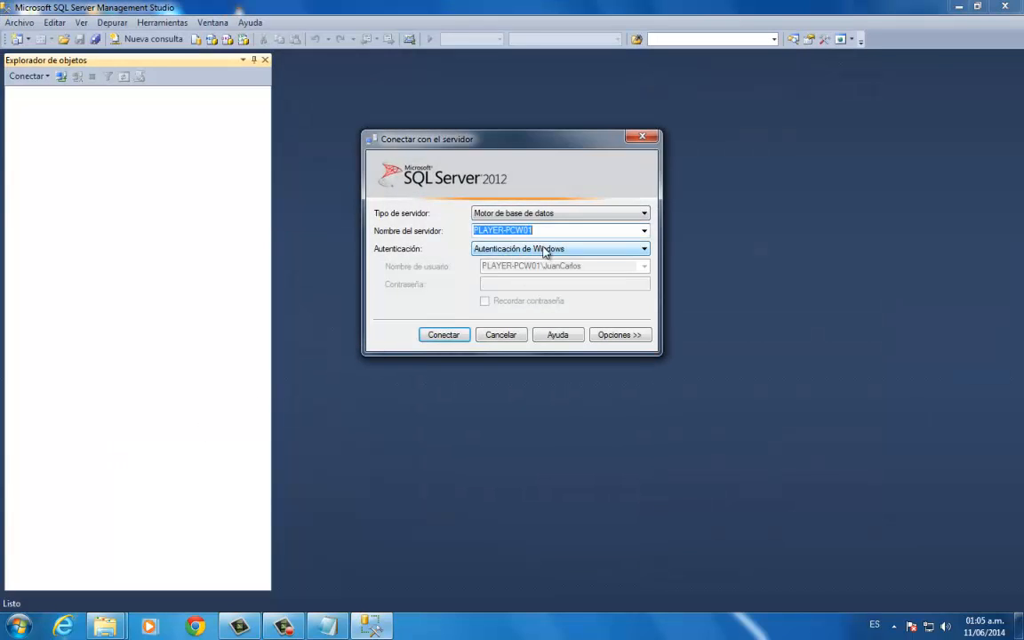
click(443, 334)
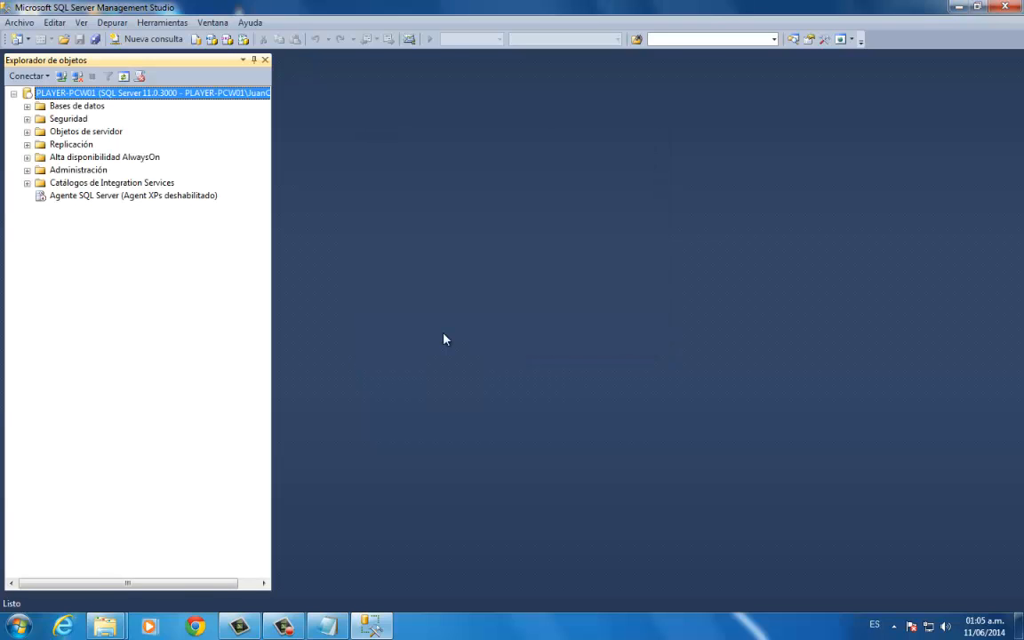
- Start attaching a database and add C:\BDSQLServer\NORTHWND.MDF to the list of databases to attach
right_click(82, 110)
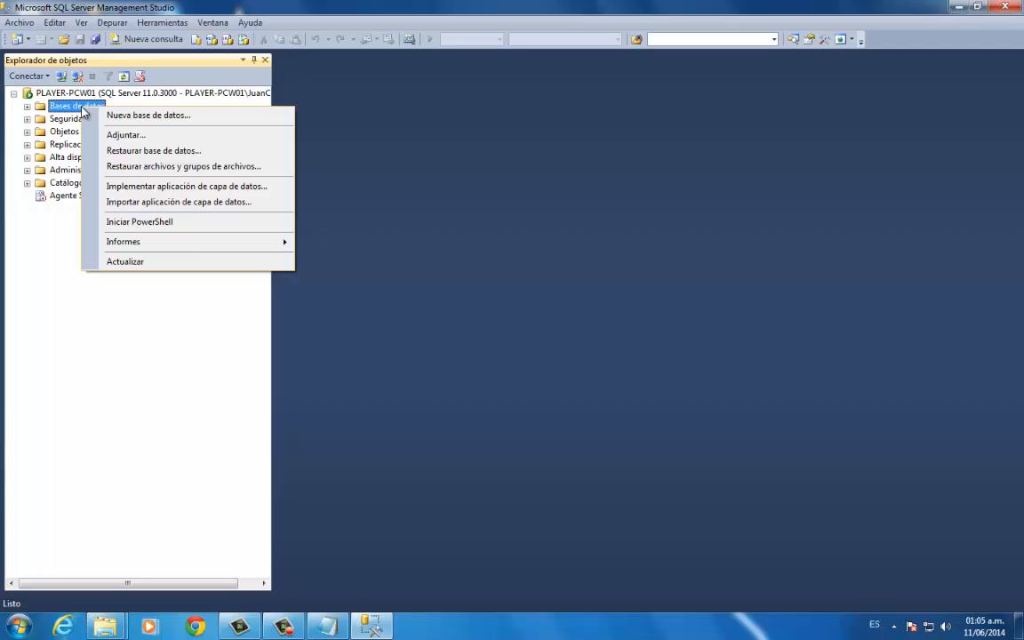
click(117, 134)
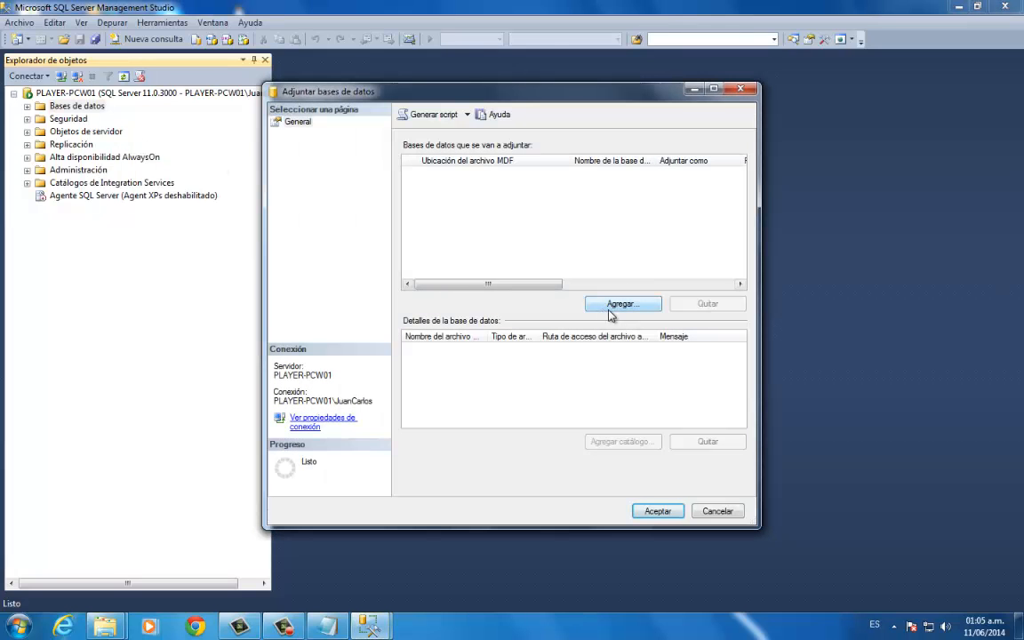
click(622, 304)
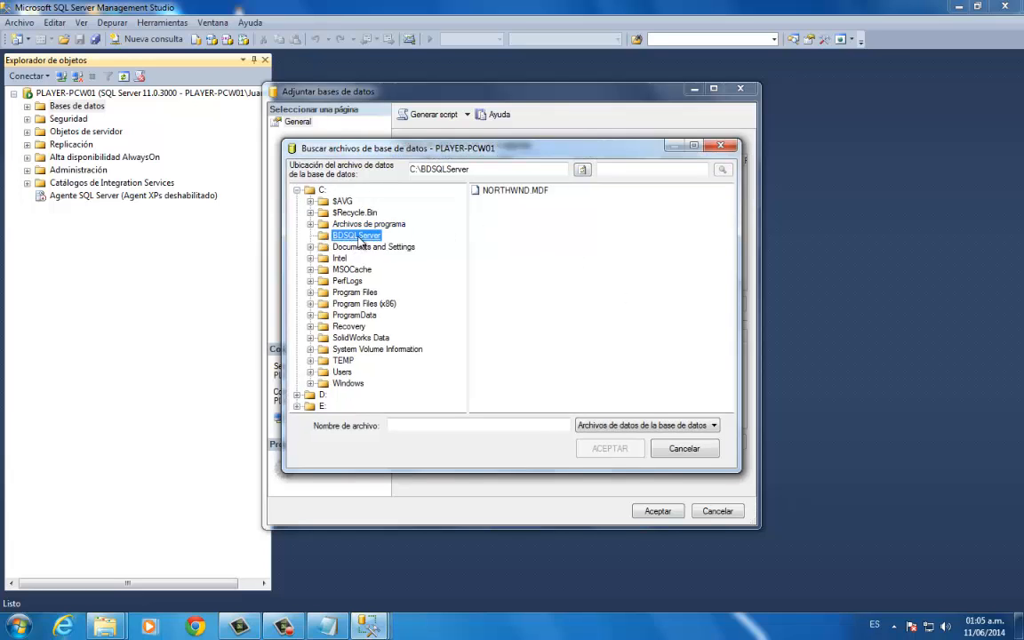
click(514, 190)
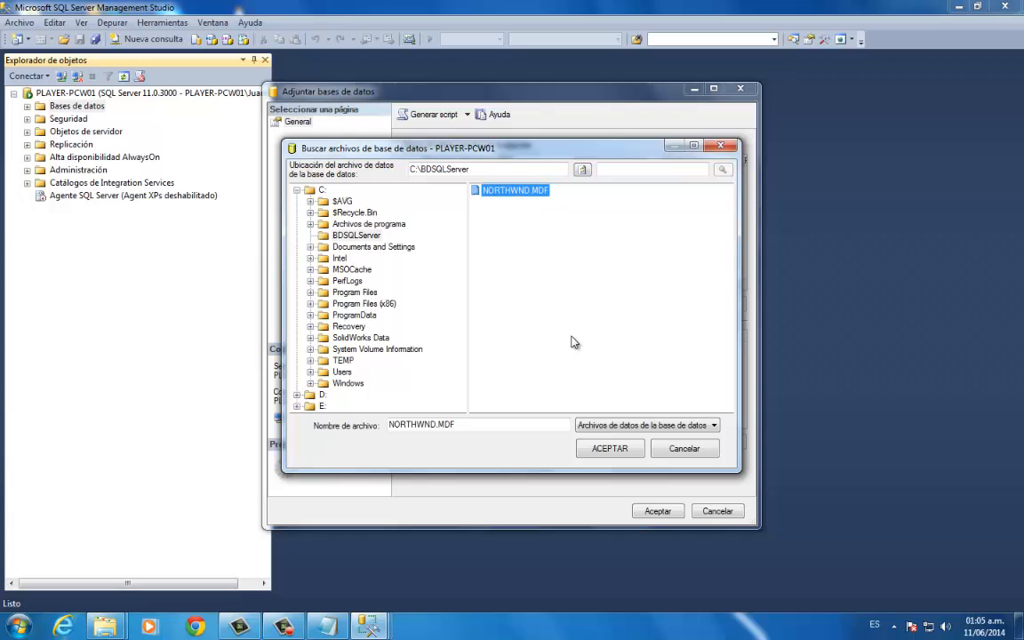
click(610, 448)
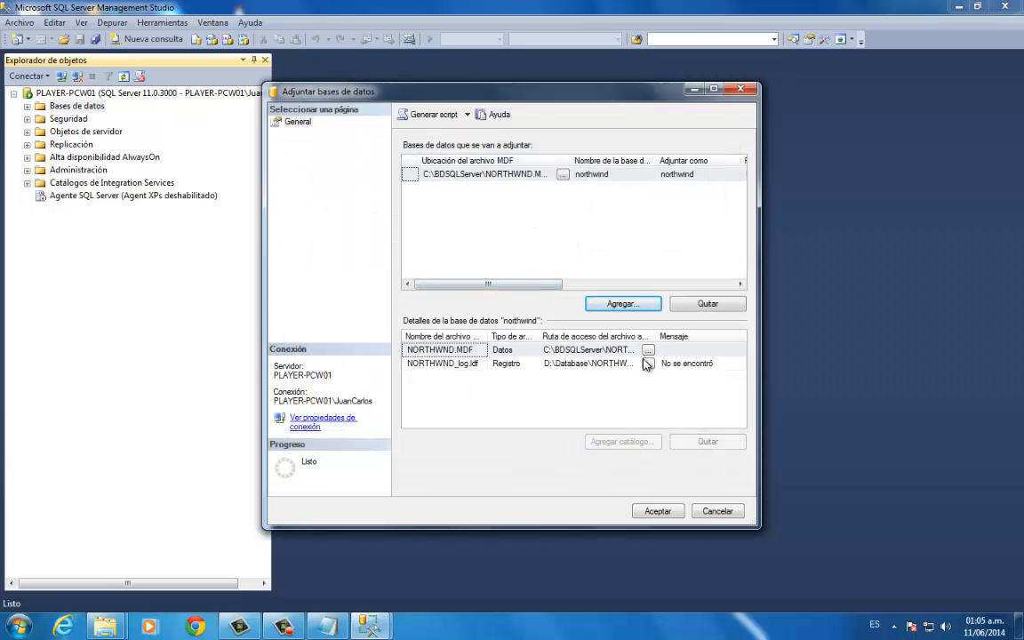
- Remove the NORTHWND_log.ldf entry from the northwind database details and try to attach the database
click(464, 363)
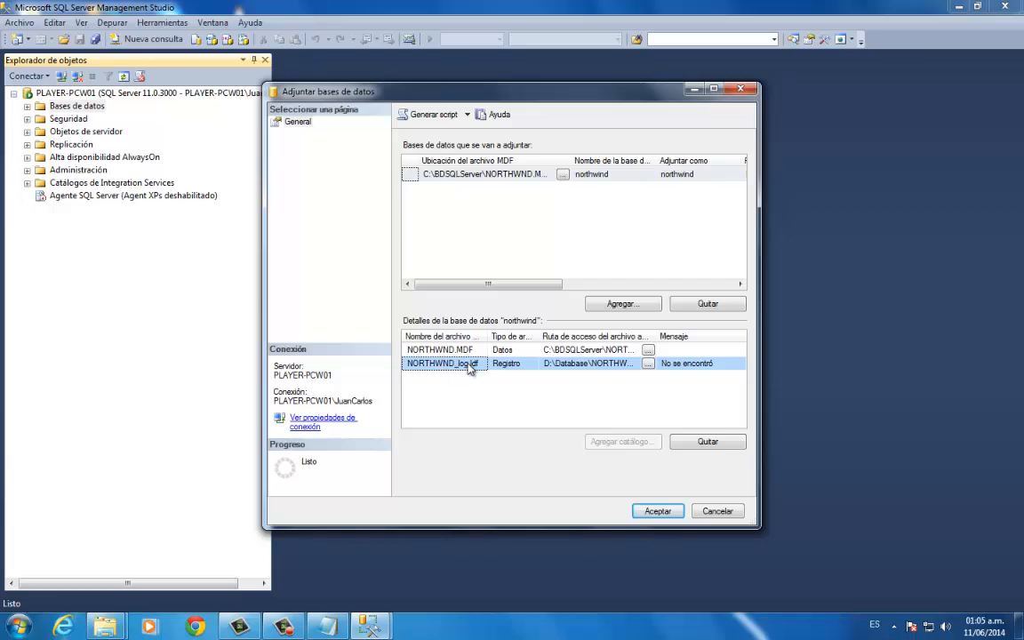
click(724, 442)
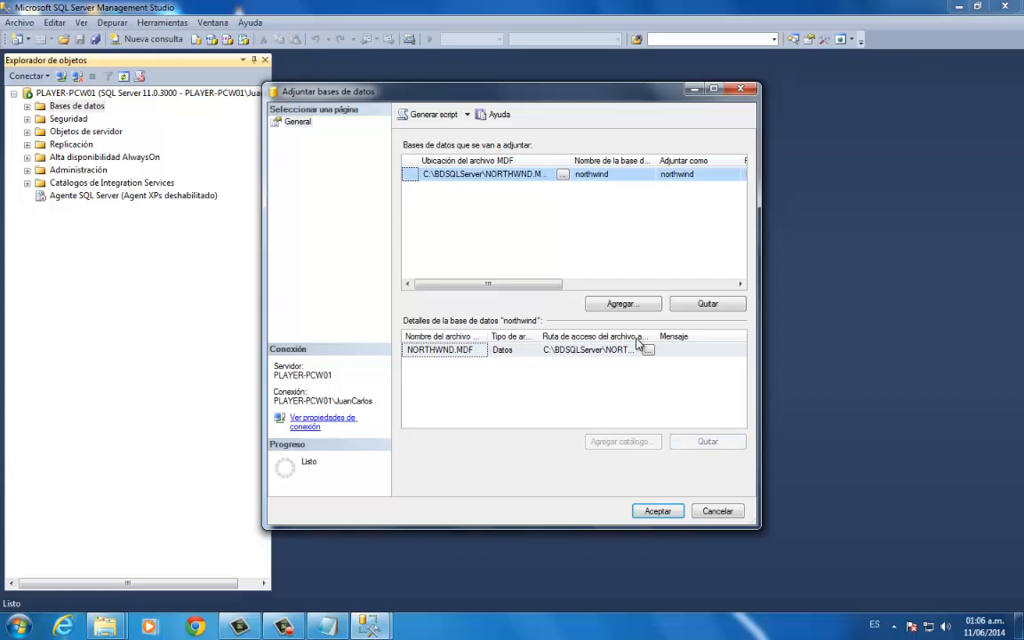
click(658, 511)
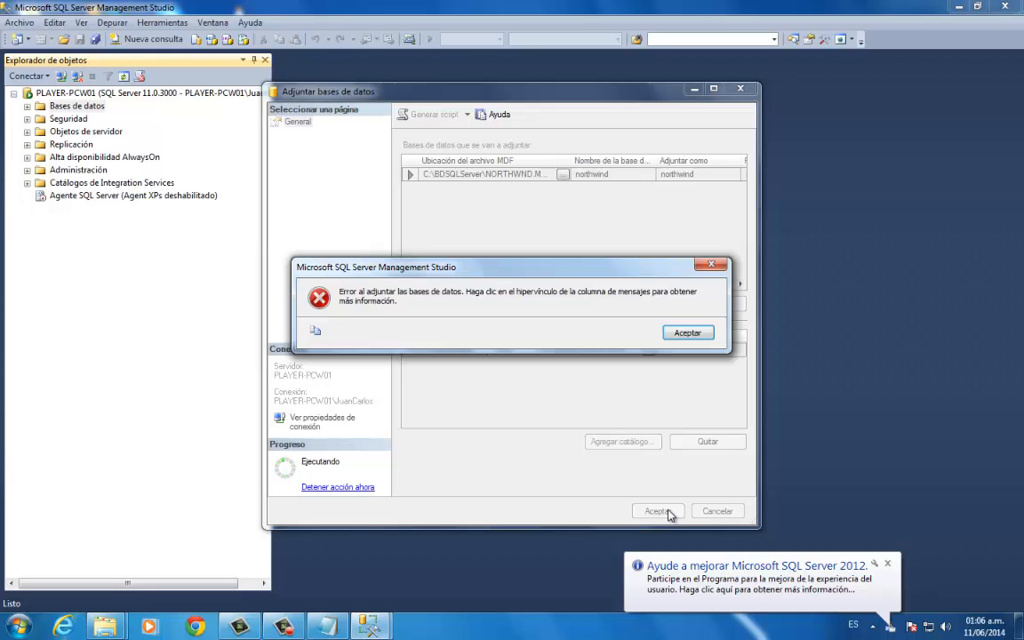
click(687, 332)
- Examine the attach error details for the NORTHWND.MDF entry and dismiss the error message
drag(512, 290, 711, 300)
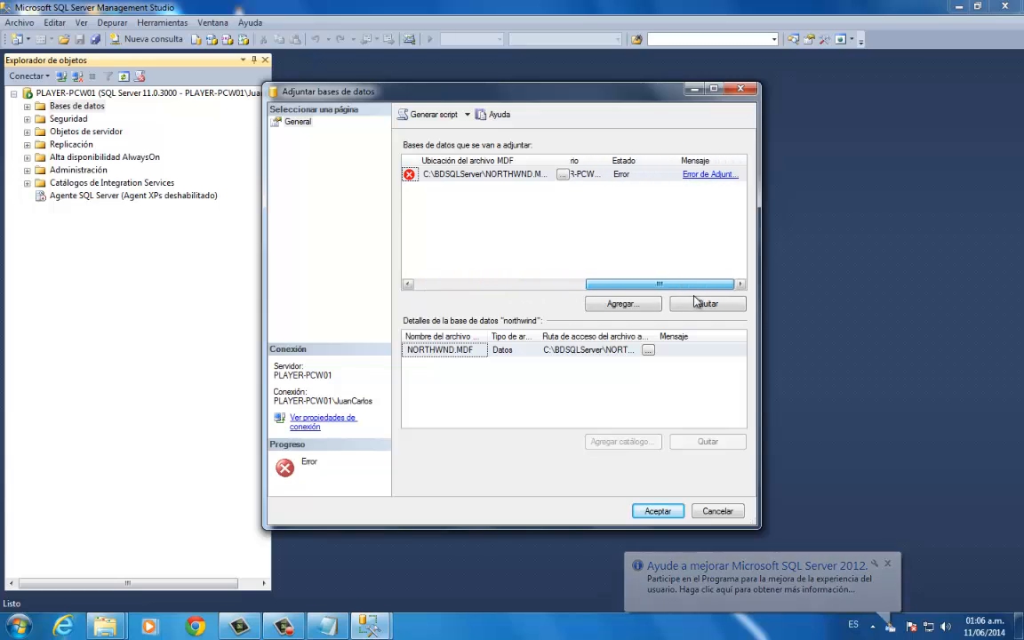
click(707, 176)
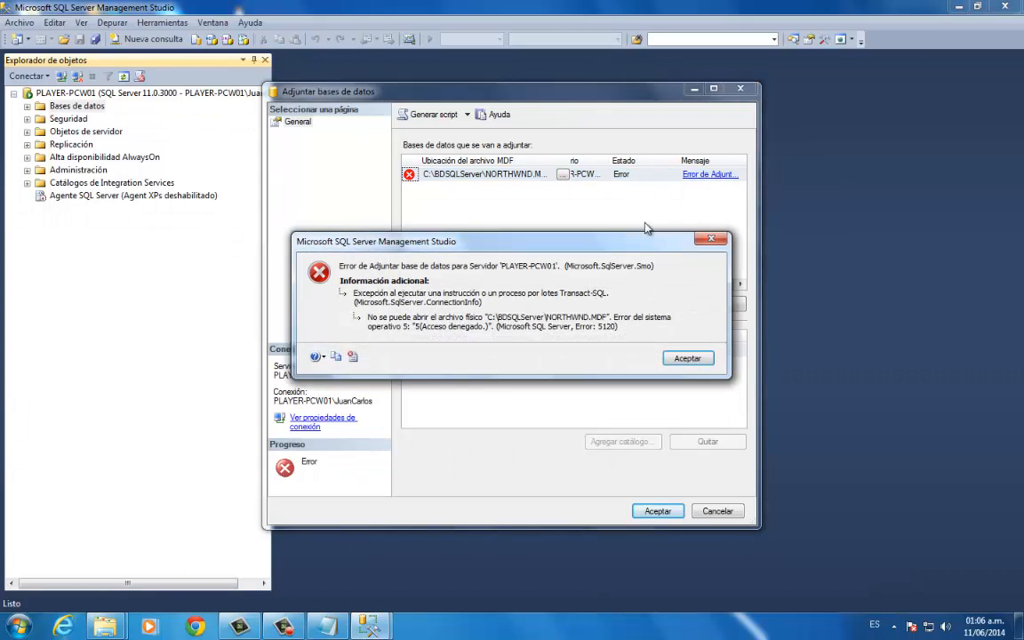
drag(612, 247, 628, 196)
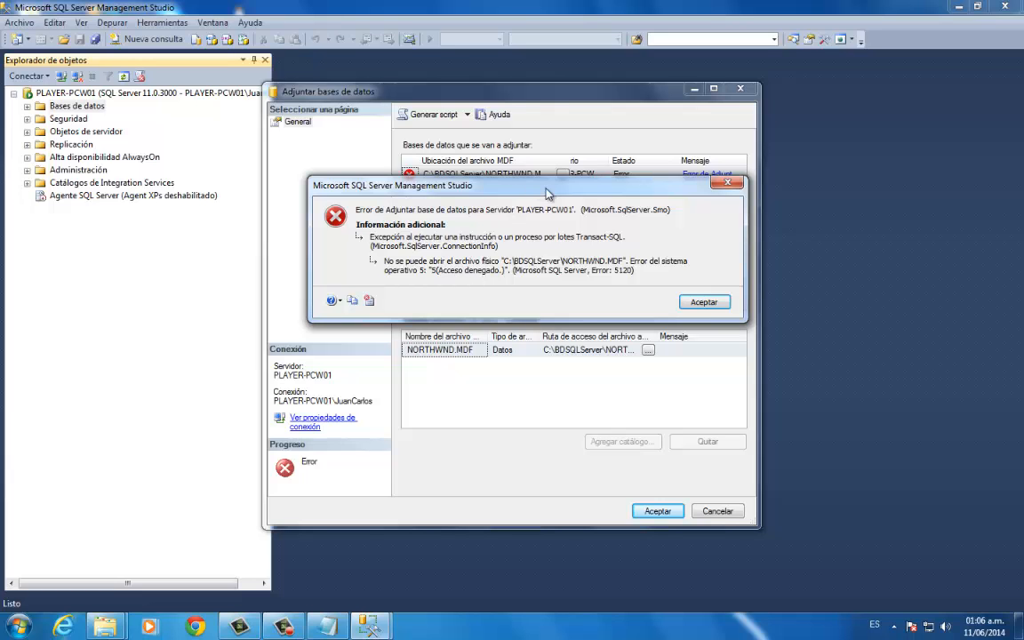
drag(547, 192, 523, 219)
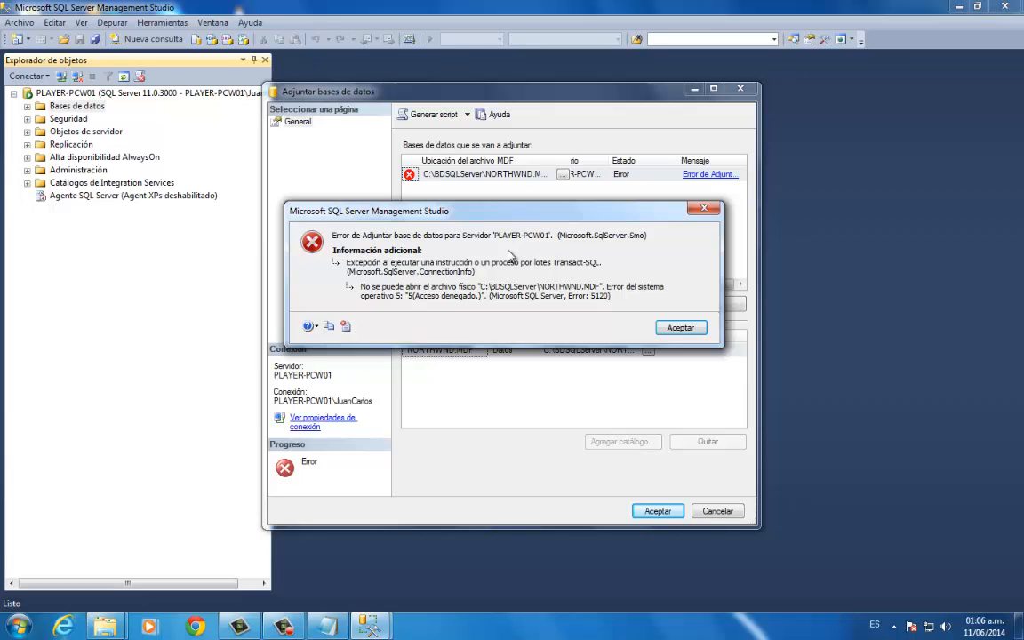
drag(582, 218, 763, 231)
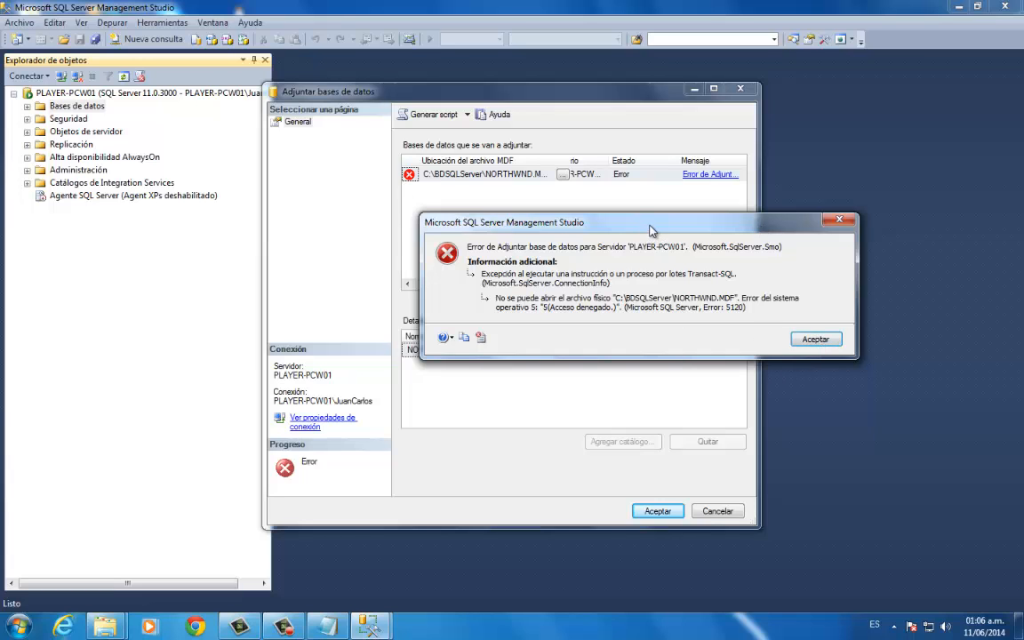
drag(652, 230, 635, 210)
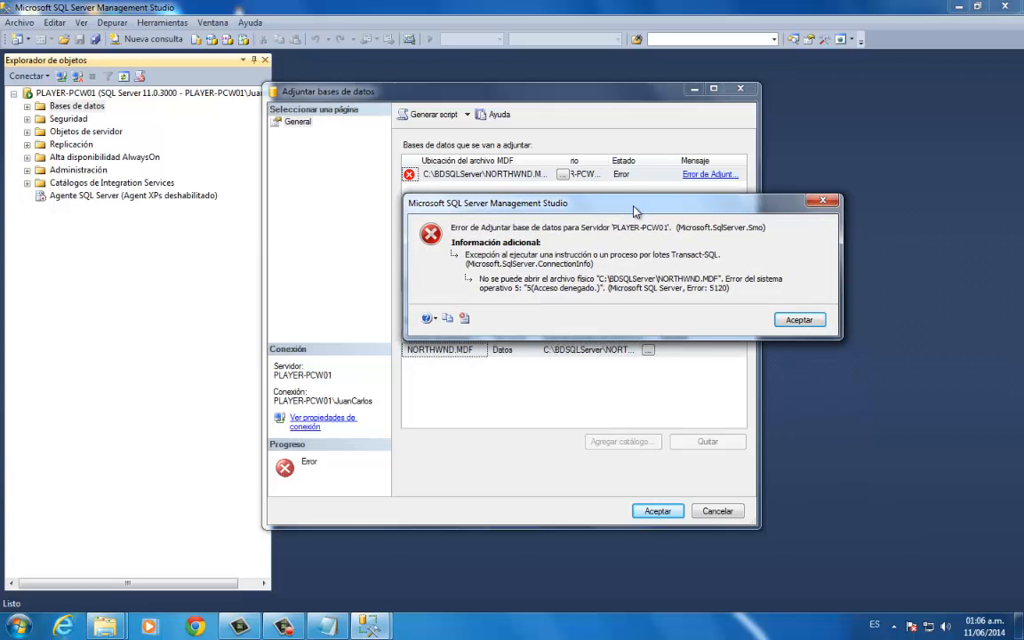
click(807, 325)
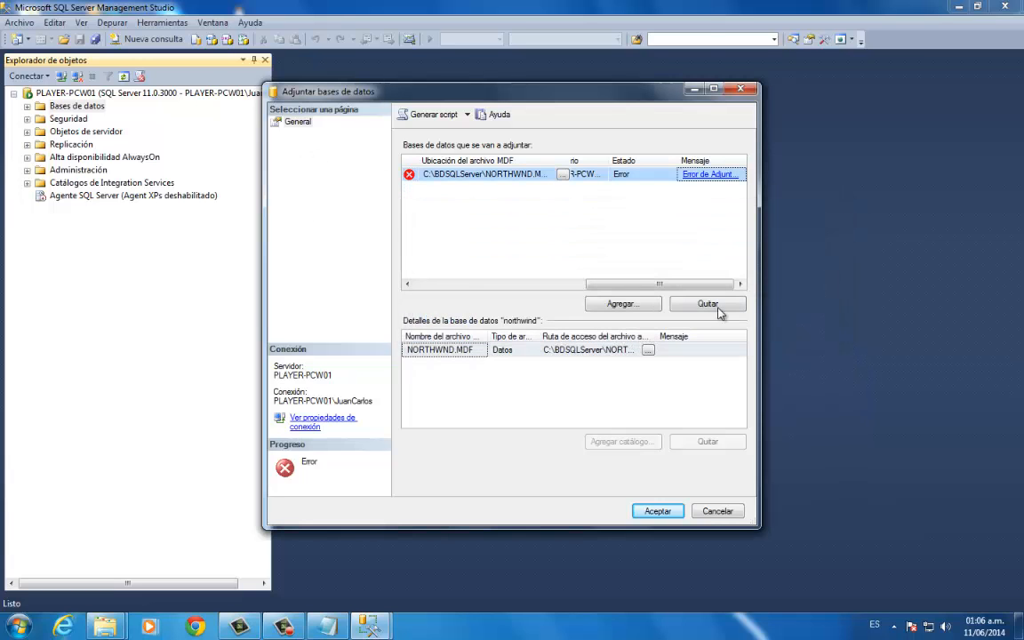
- Cancel the database attachment and close SQL Server Management Studio, returning to the BDSQLServer folder window
click(718, 512)
click(1005, 6)
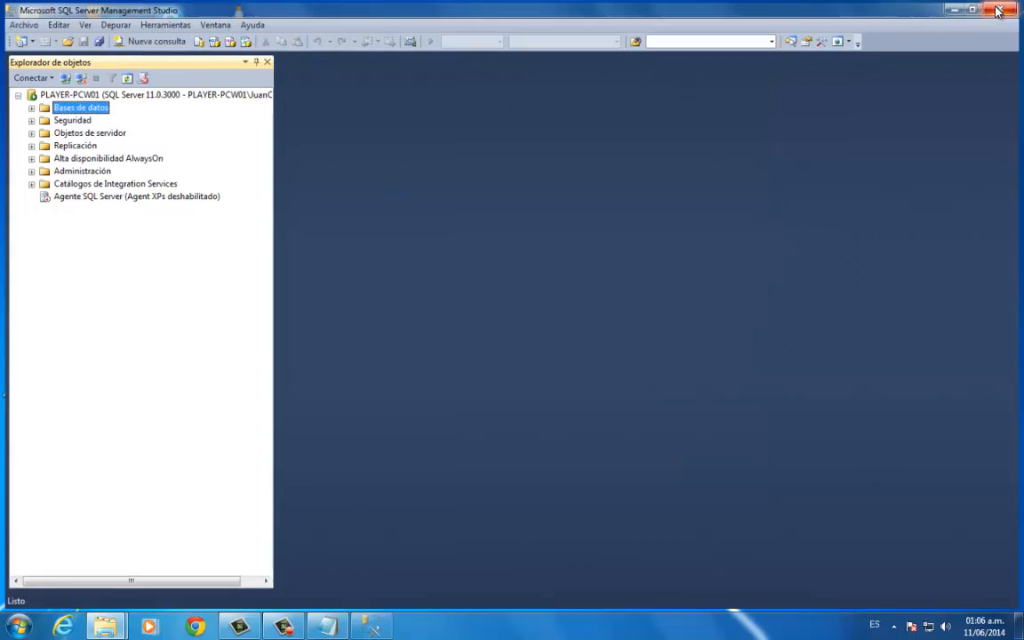
drag(516, 45, 463, 44)
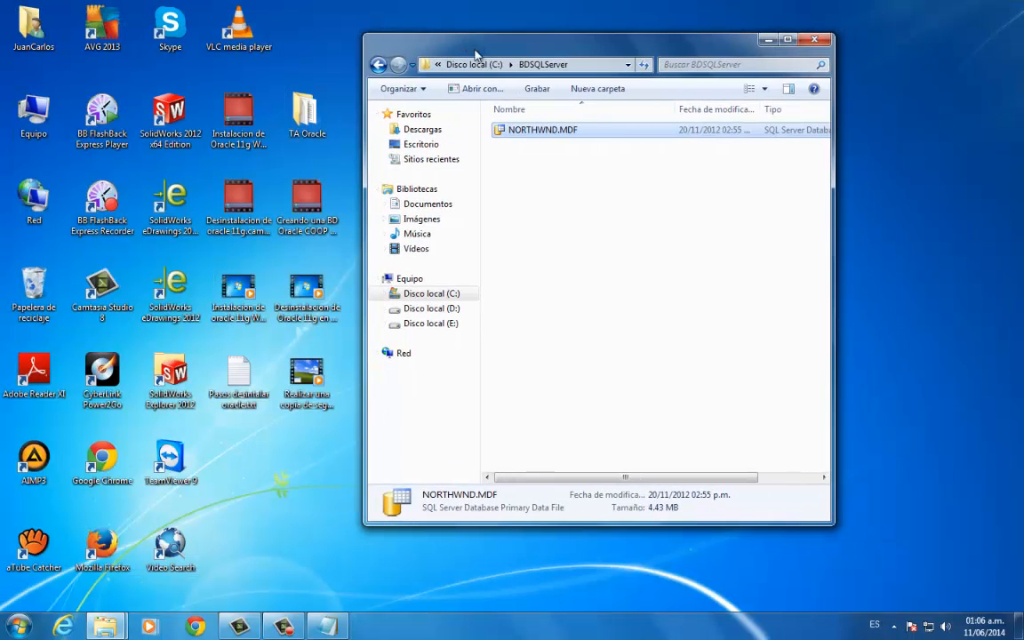
- Open the security properties of NORTHWND.MDF and start editing its permissions
right_click(584, 135)
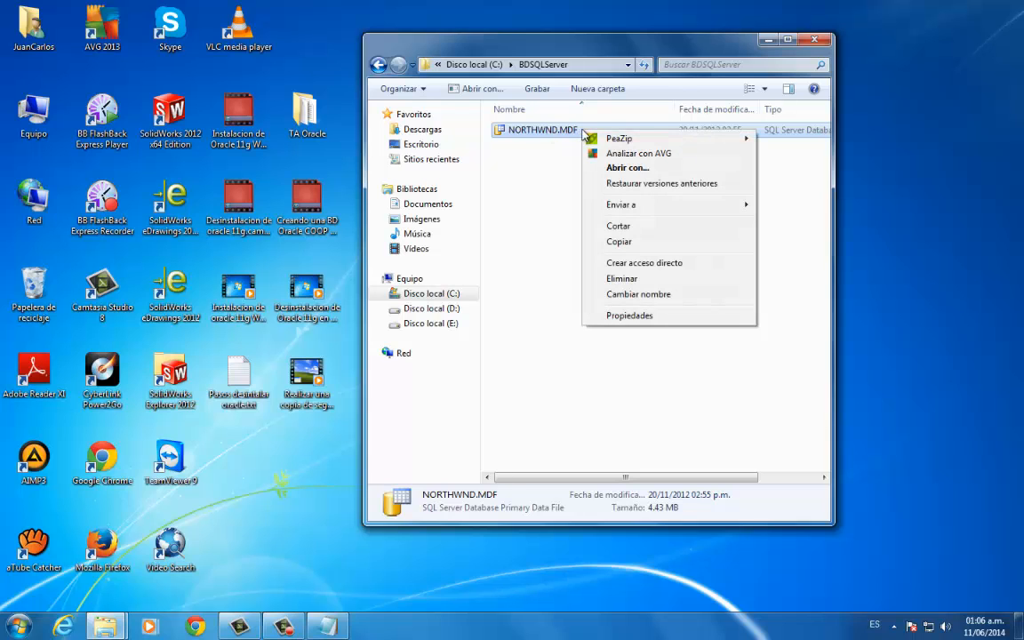
click(640, 316)
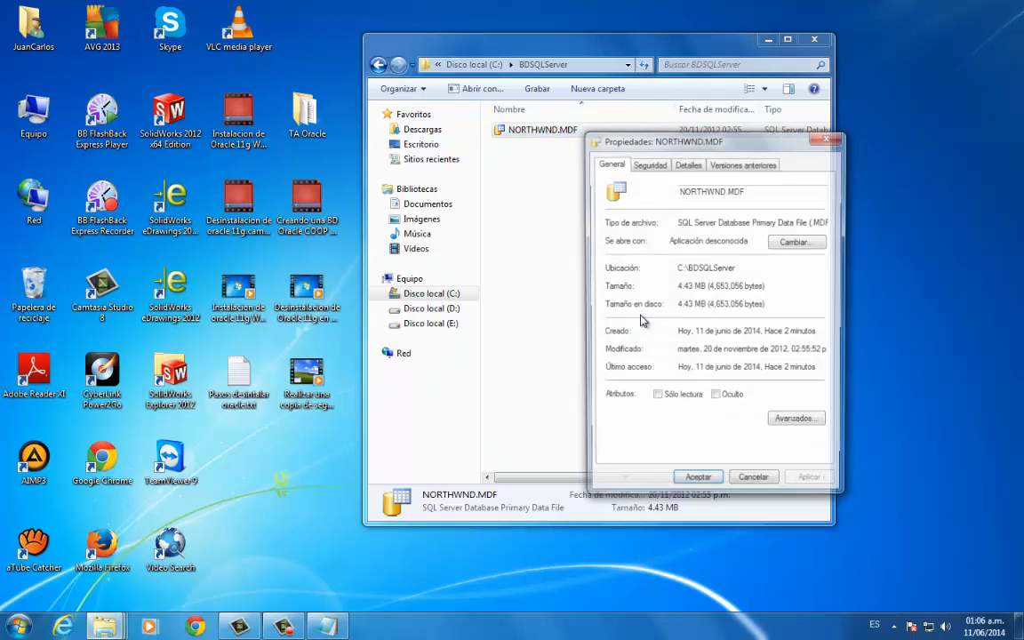
click(651, 164)
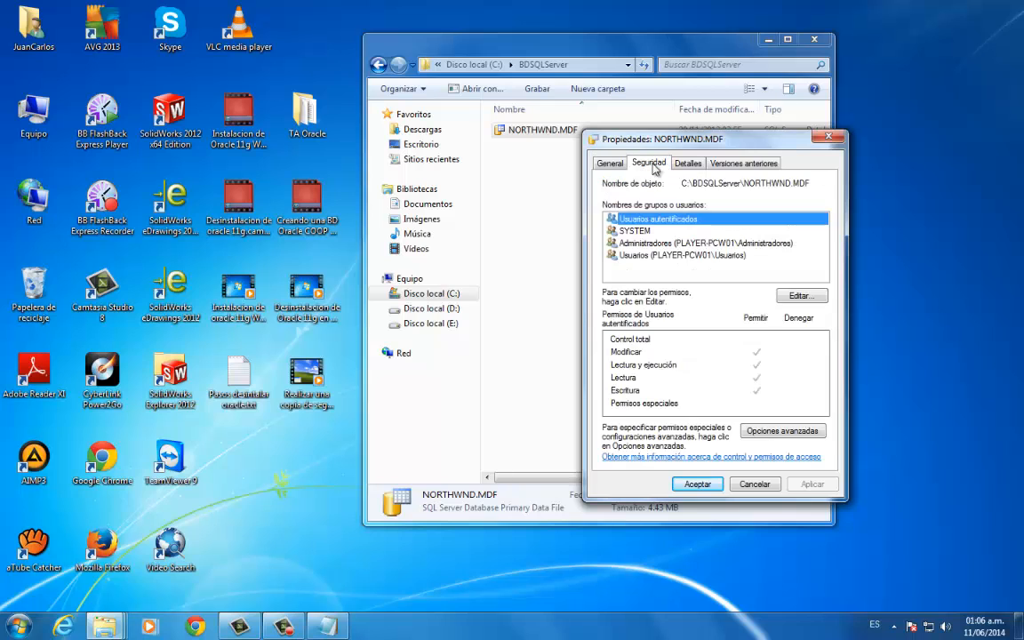
drag(692, 140, 635, 104)
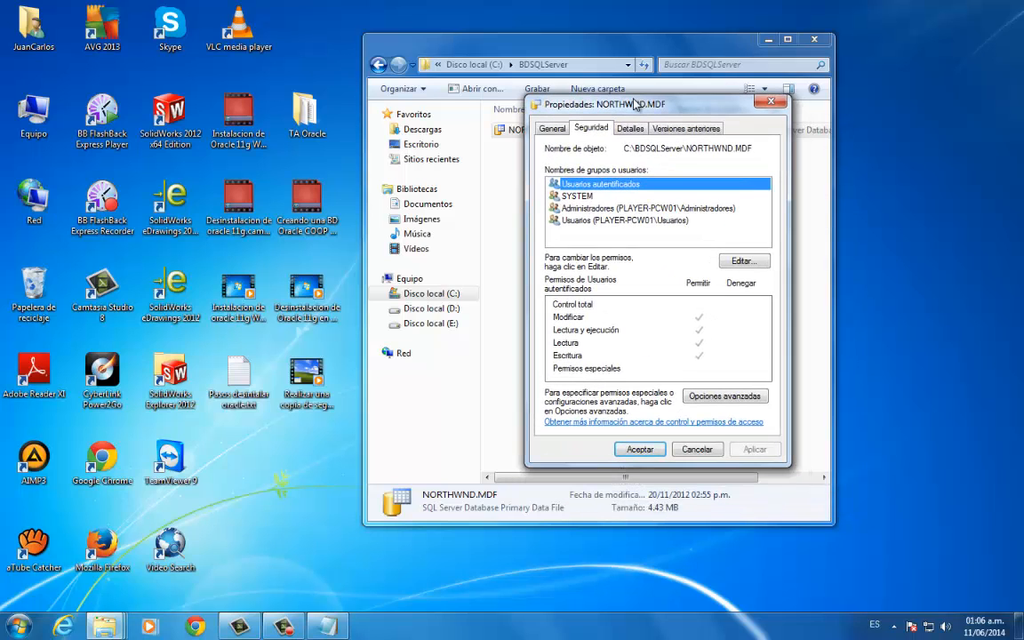
click(752, 263)
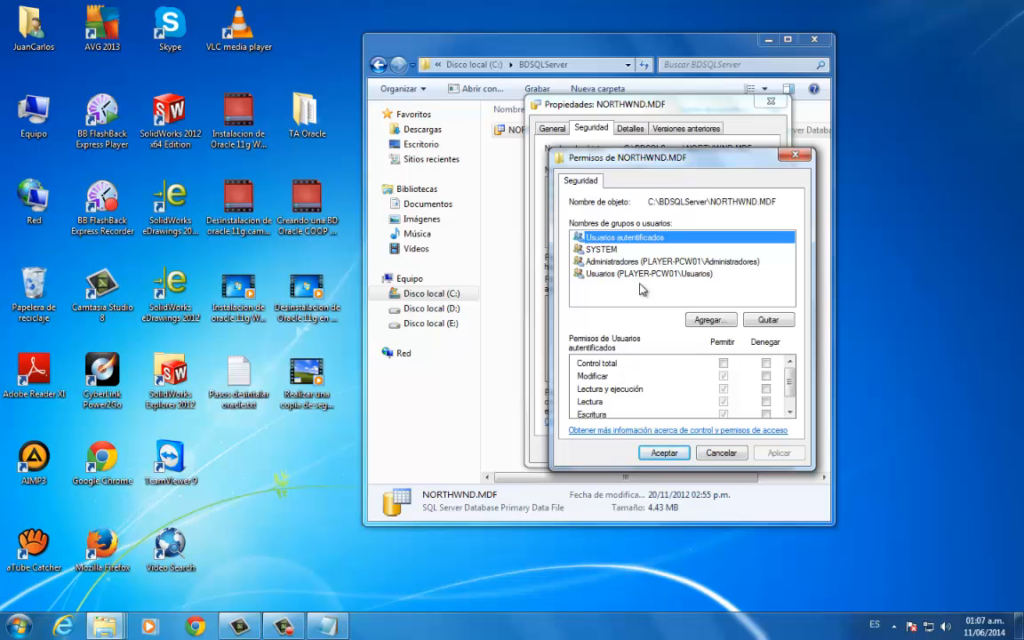
- Start adding a user or group to the permissions and list all those on PLAYER-PCW01 with an advanced search
click(725, 322)
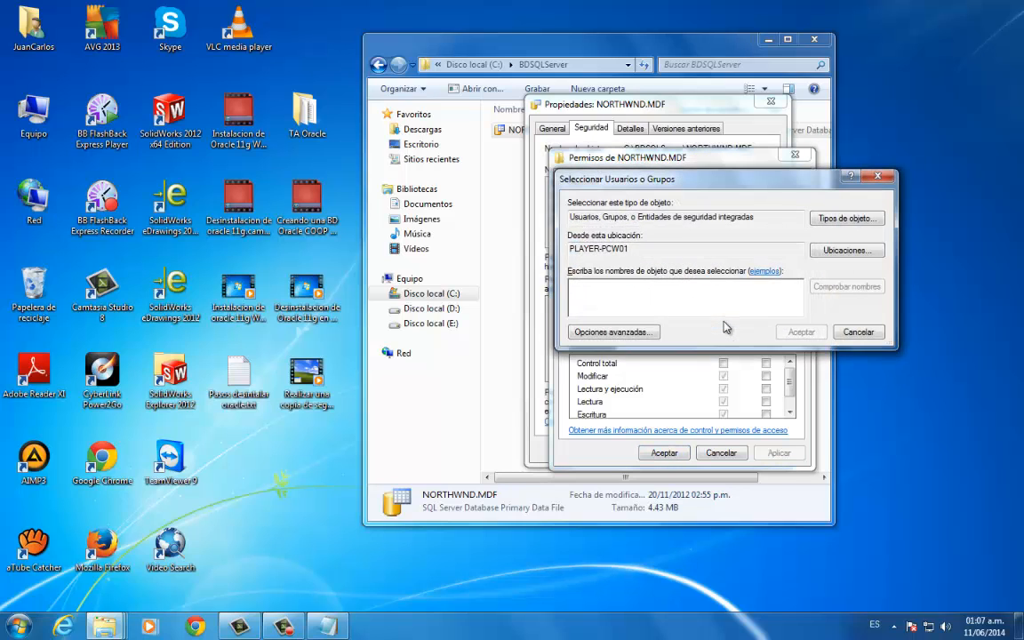
click(622, 333)
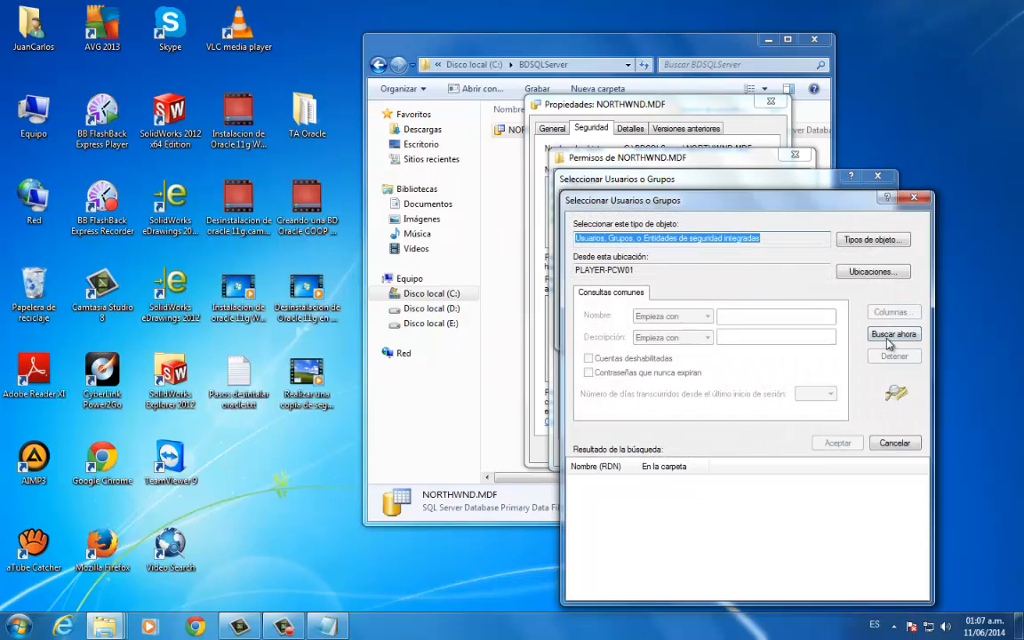
click(894, 334)
drag(776, 204, 646, 48)
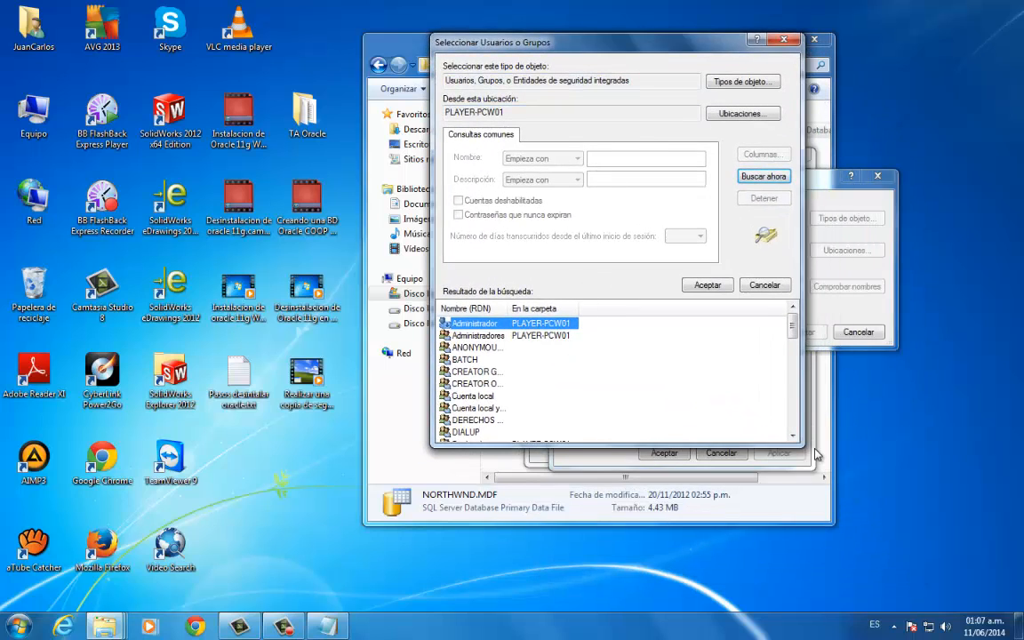
drag(800, 442, 816, 524)
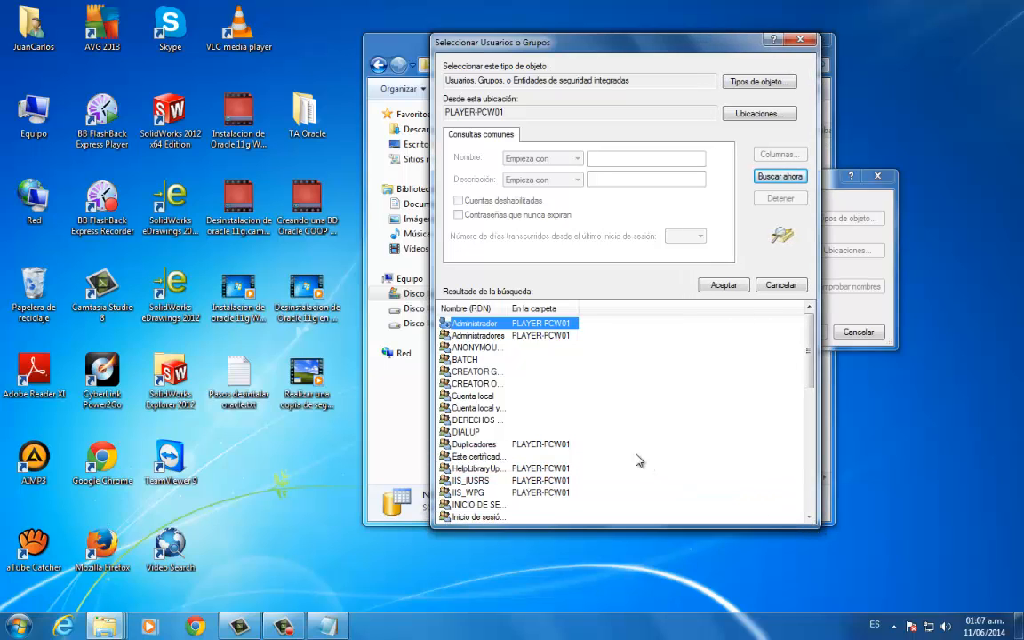
- Add the group SQLServerMSASUser$PLAYER-PCW01$MSSQLSERVER to the NORTHWND.MDF permissions and select its entry
click(579, 434)
scroll(583, 438, down, 4)
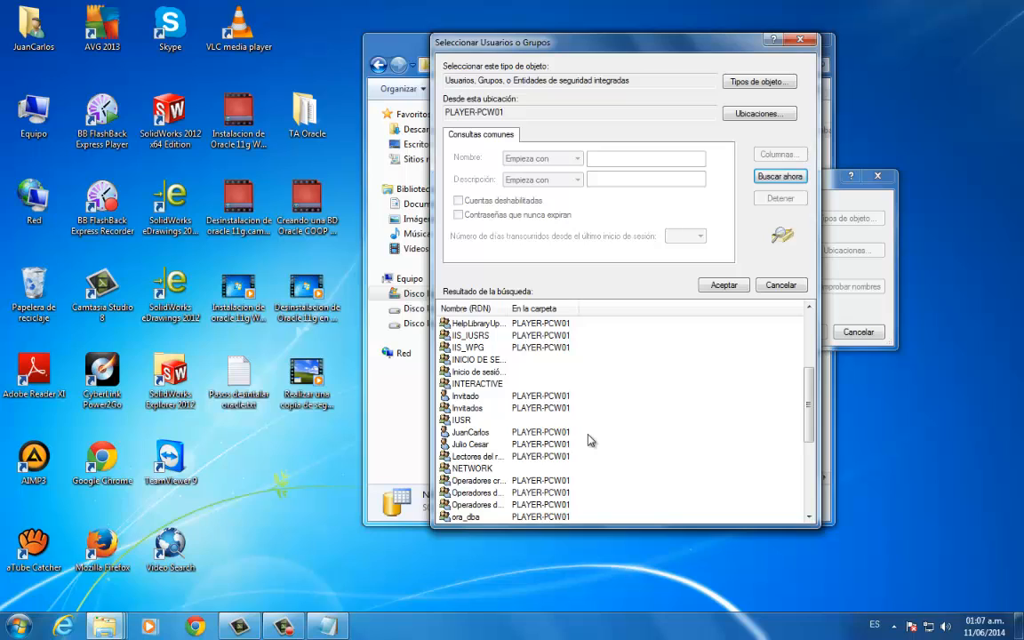
scroll(587, 439, down, 3)
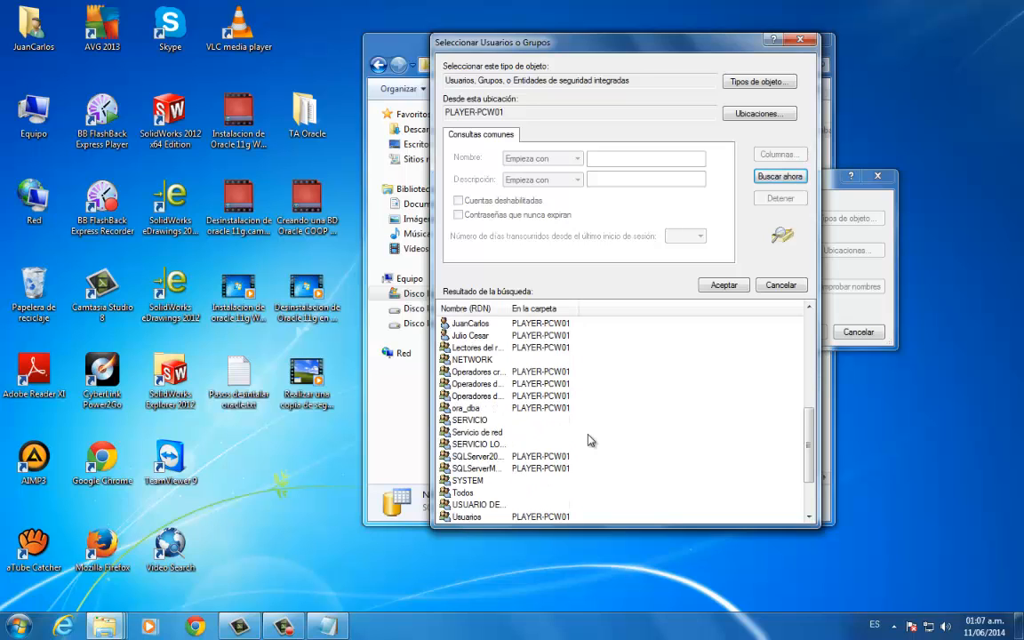
drag(509, 309, 589, 309)
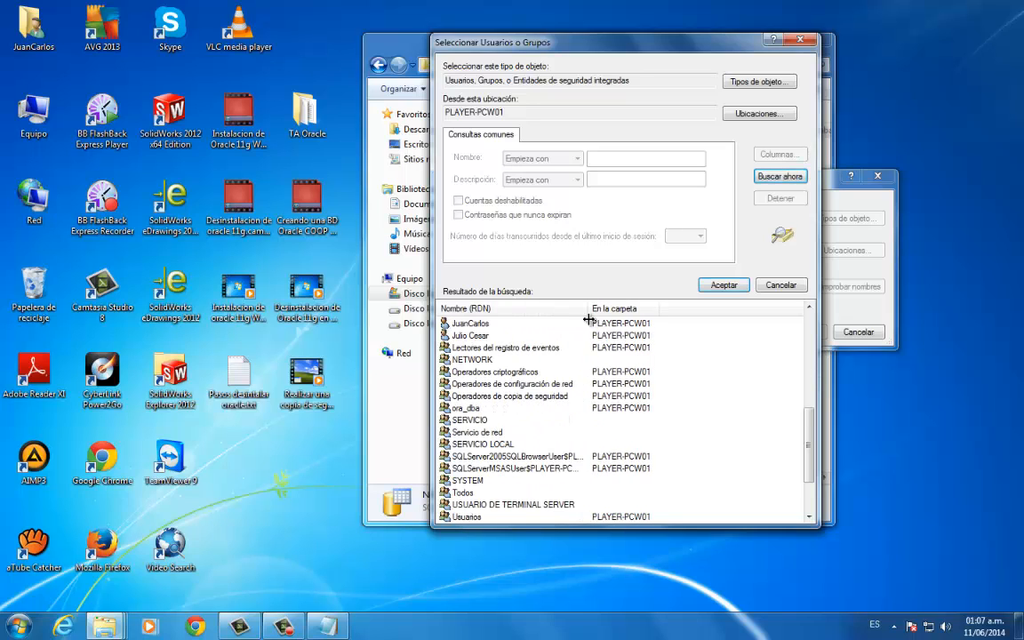
click(518, 469)
drag(589, 309, 626, 310)
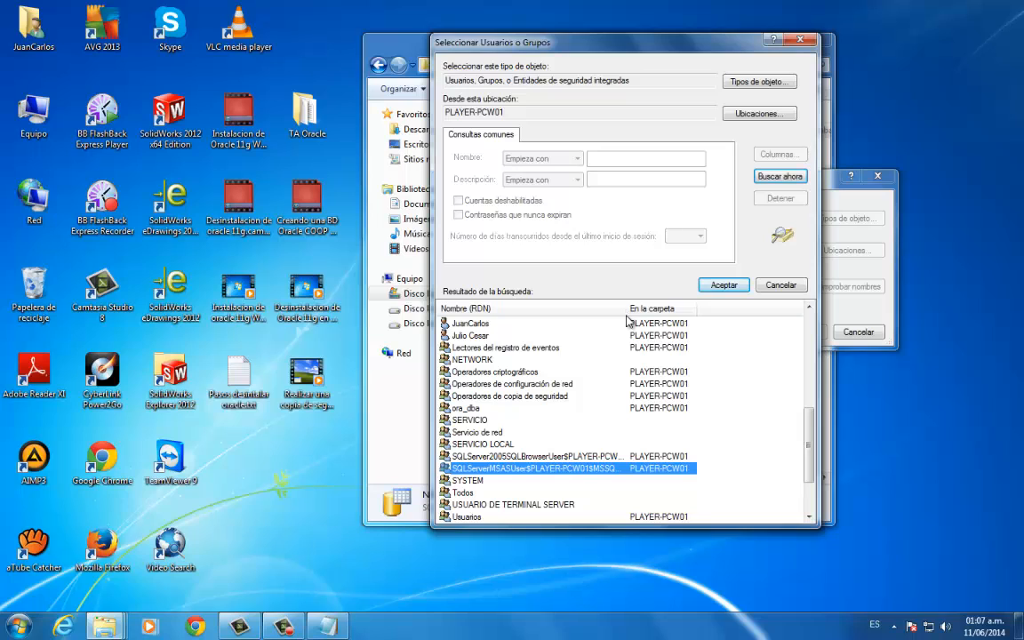
drag(811, 428, 812, 455)
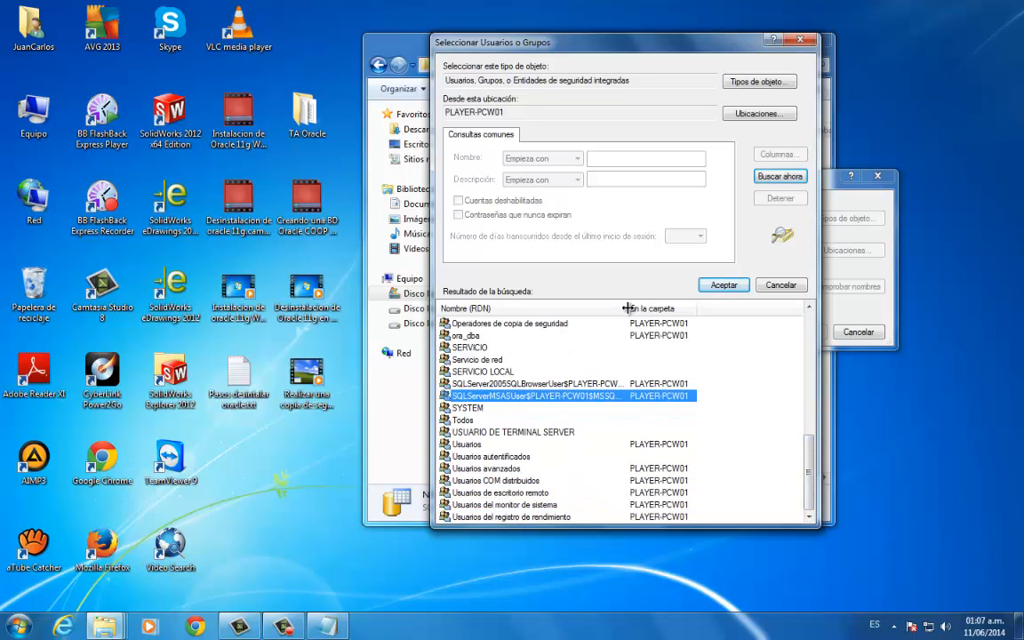
drag(629, 309, 668, 313)
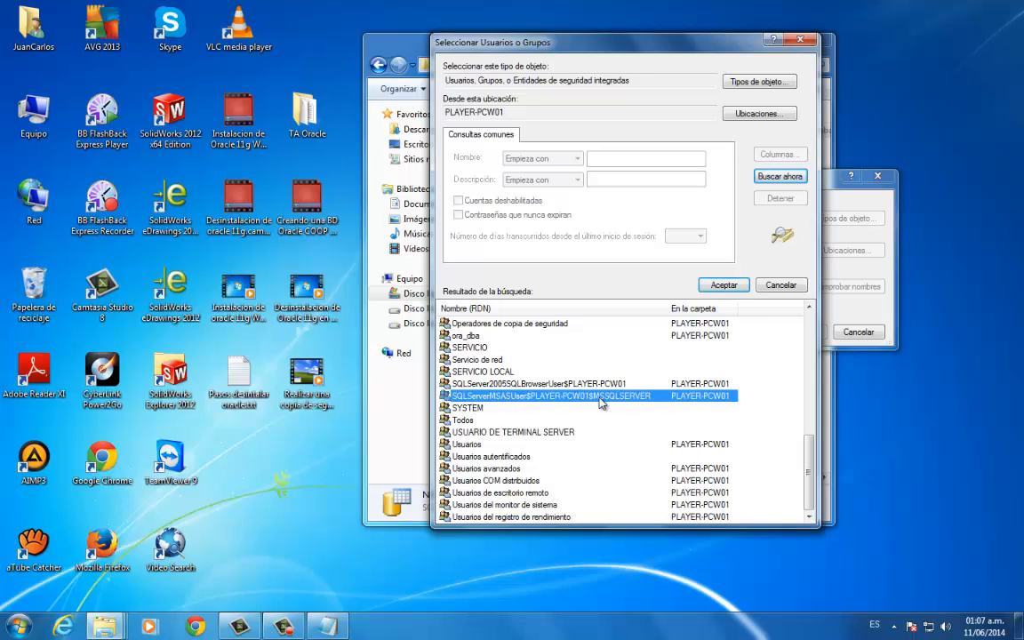
click(725, 285)
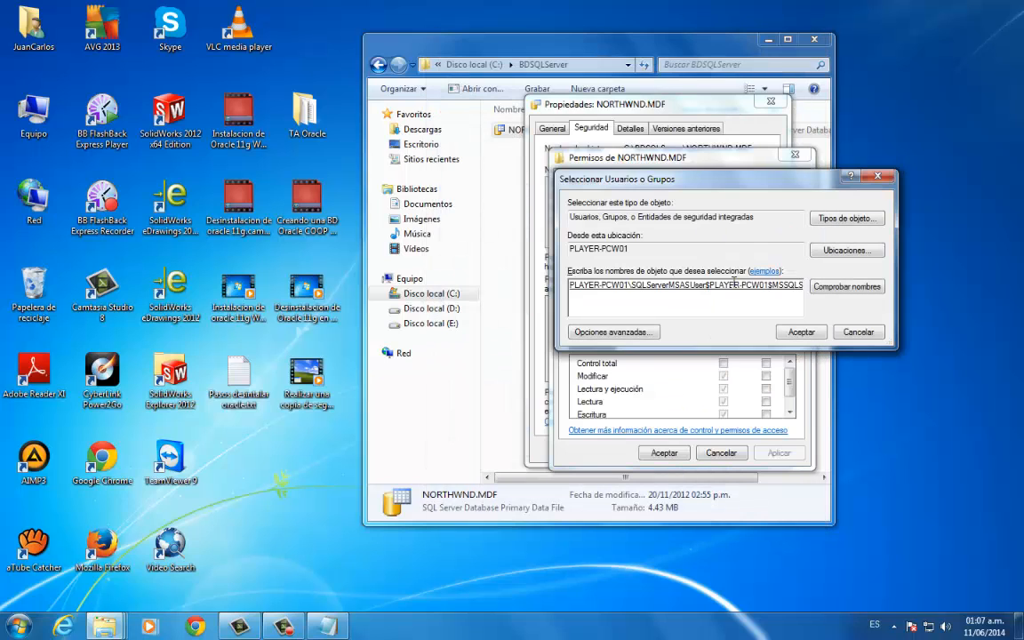
click(803, 331)
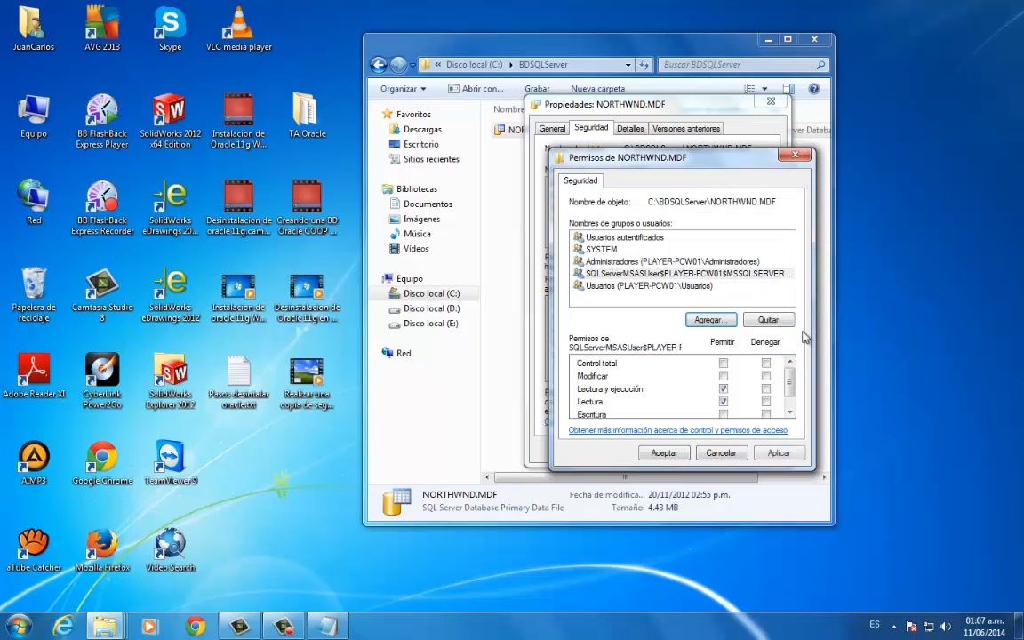
click(637, 278)
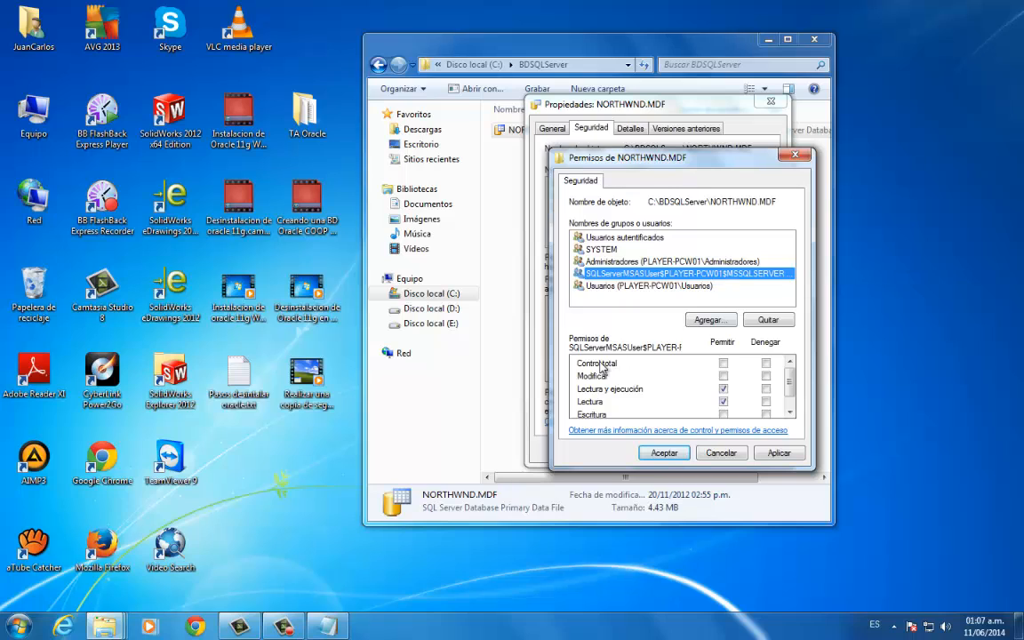
- Allow full control of NORTHWND.MDF for the SQLServerMSASUser$PLAYER-PCW01$MSSQLSERVER group, apply the permissions and close the file's properties
click(724, 364)
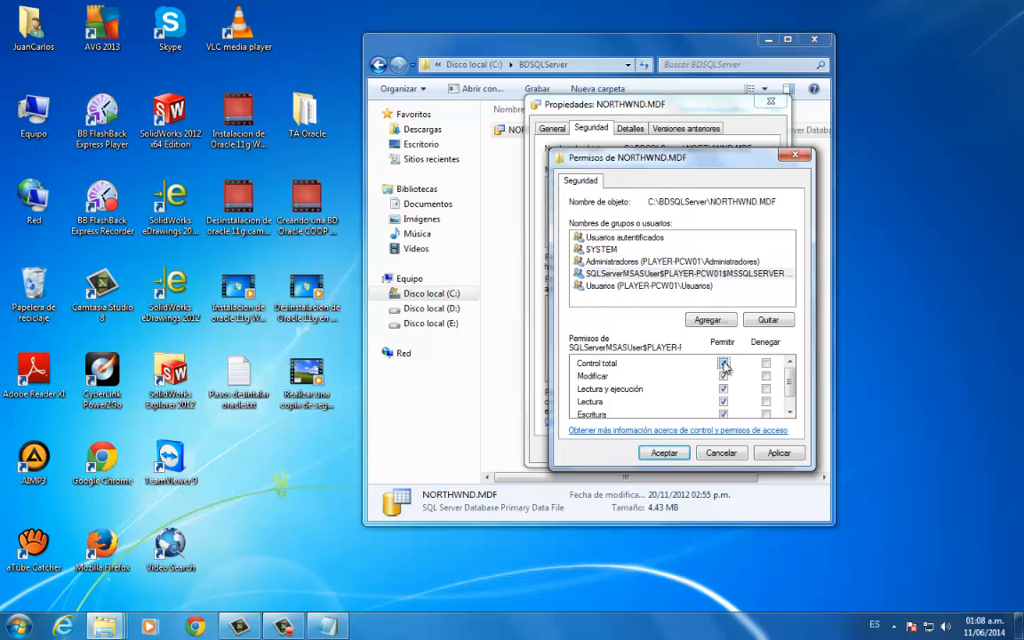
scroll(756, 378, down, 1)
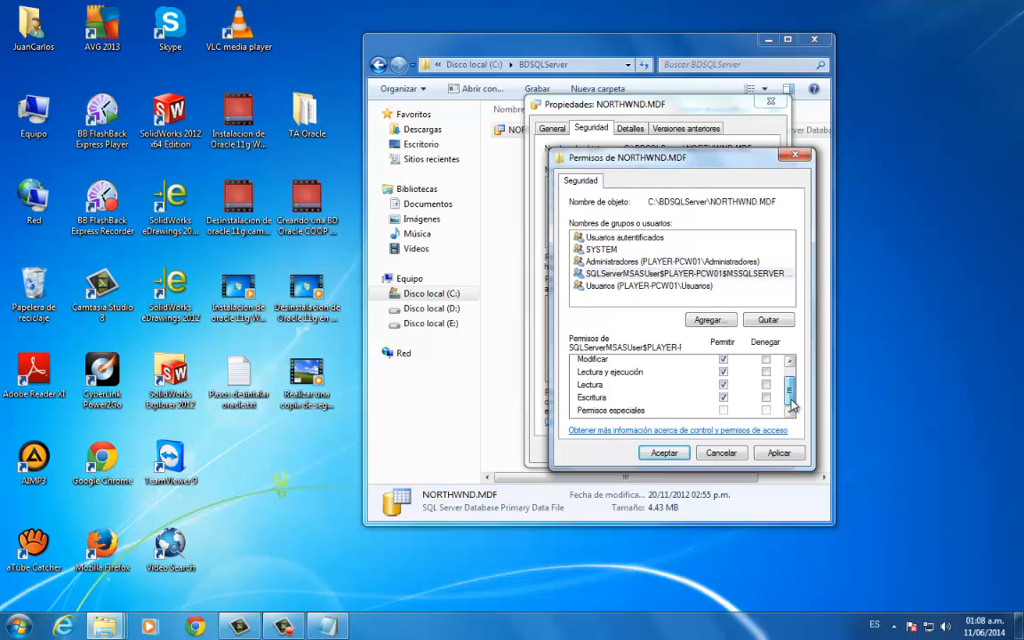
click(790, 363)
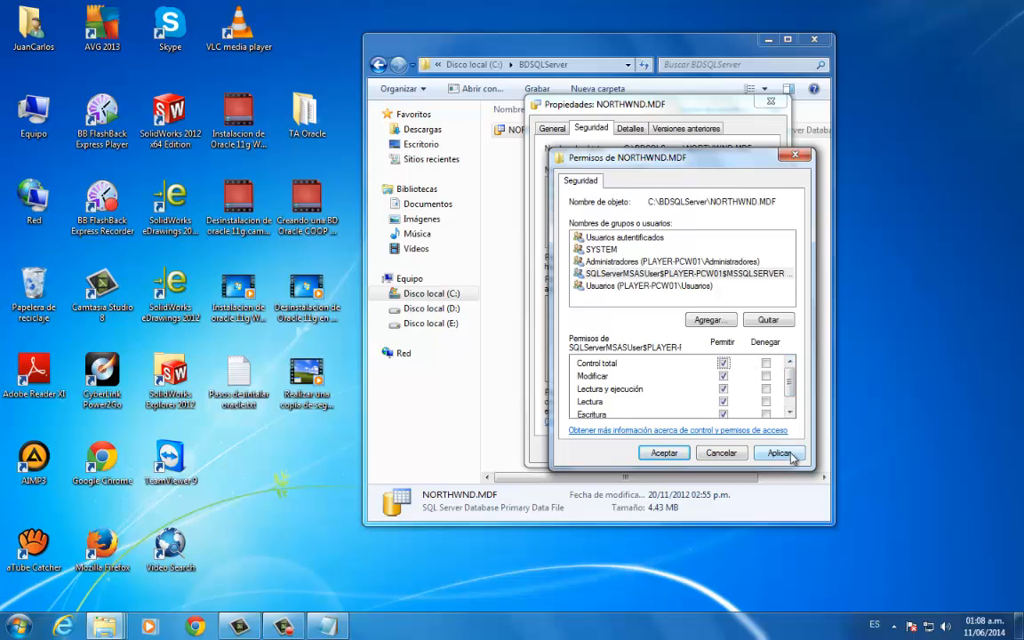
click(780, 452)
click(673, 454)
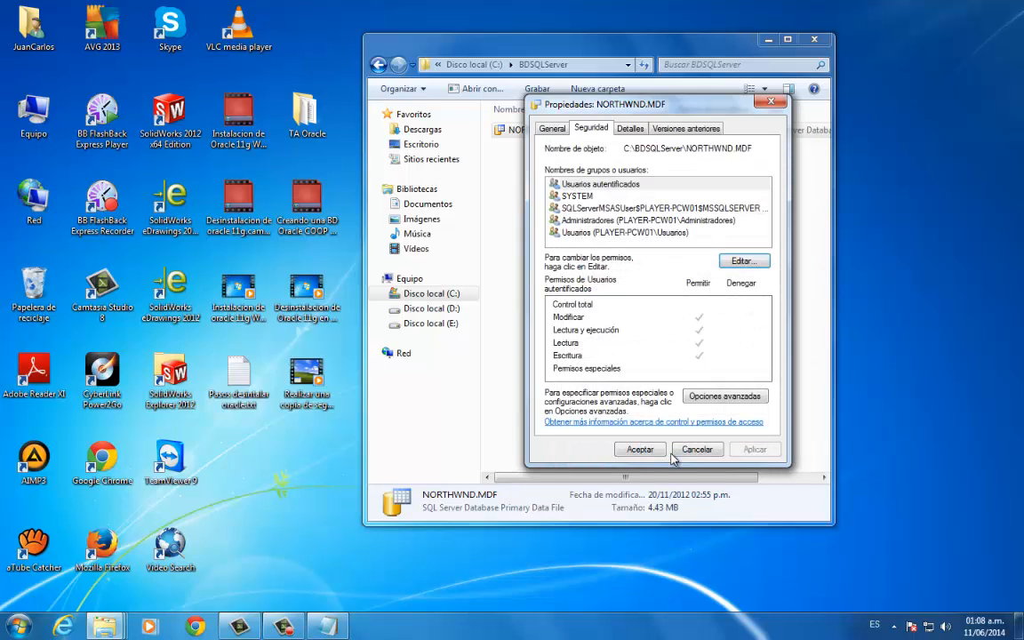
click(640, 449)
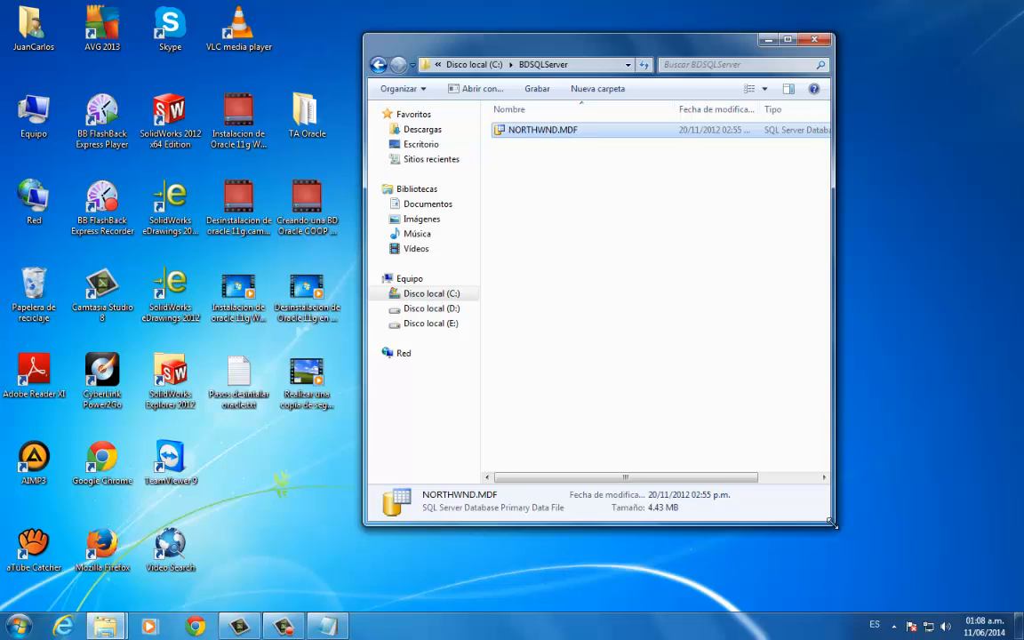
- Minimise the BDSQLServer folder, run SQL Server 2012 Management Studio as administrator and connect to PLAYER-PCW01 with Windows authentication
drag(834, 525, 922, 498)
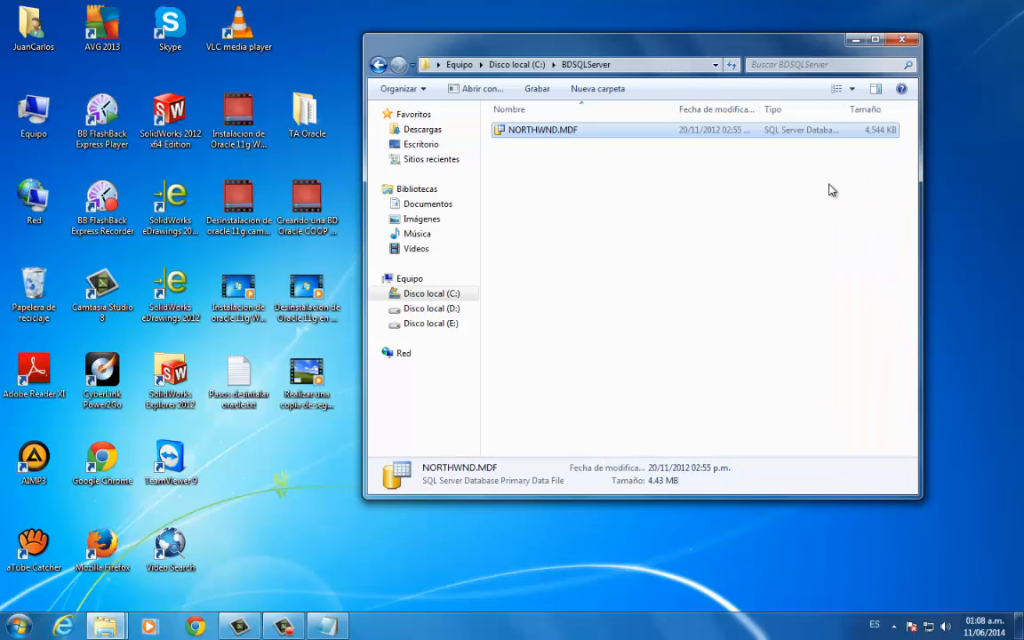
click(856, 41)
click(18, 626)
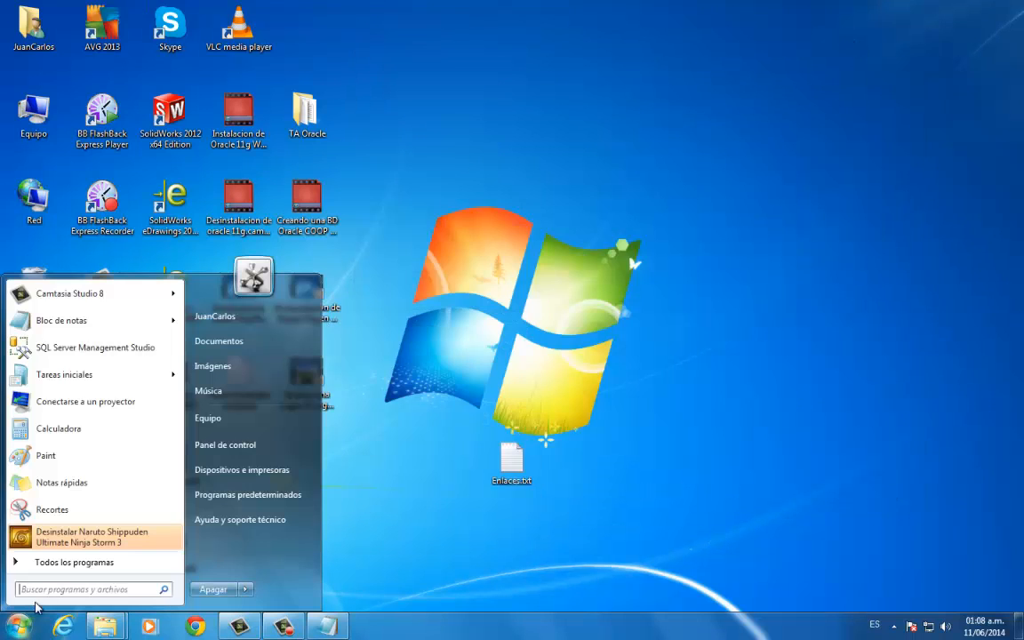
click(71, 564)
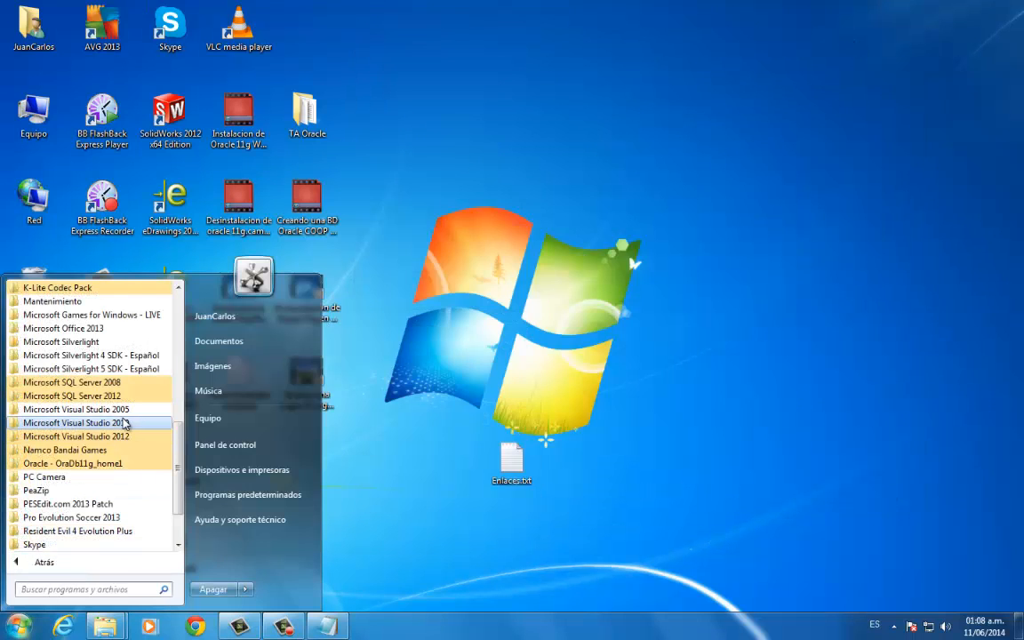
click(89, 396)
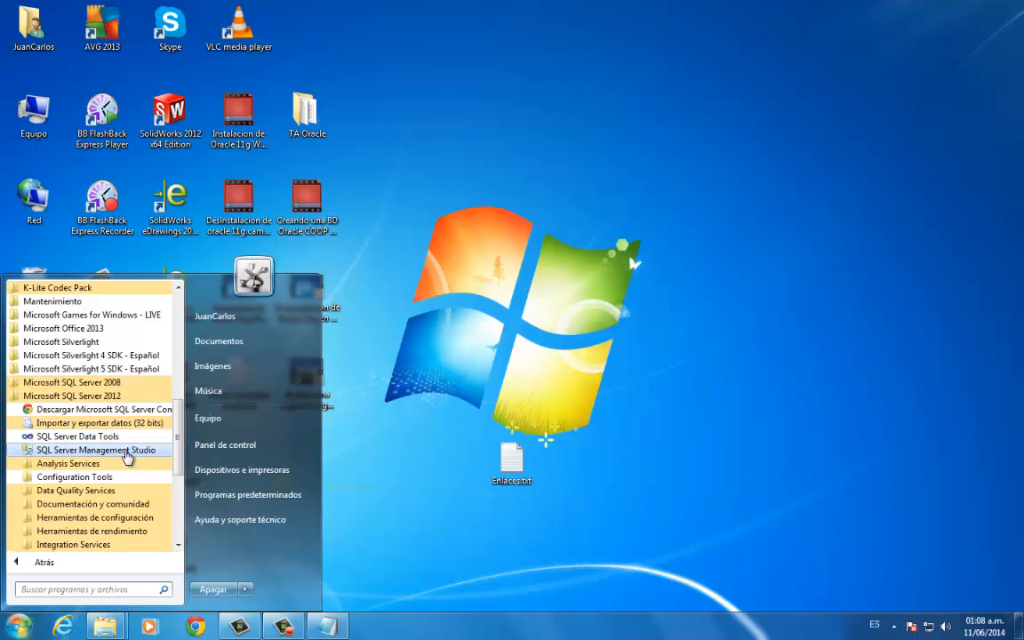
right_click(99, 452)
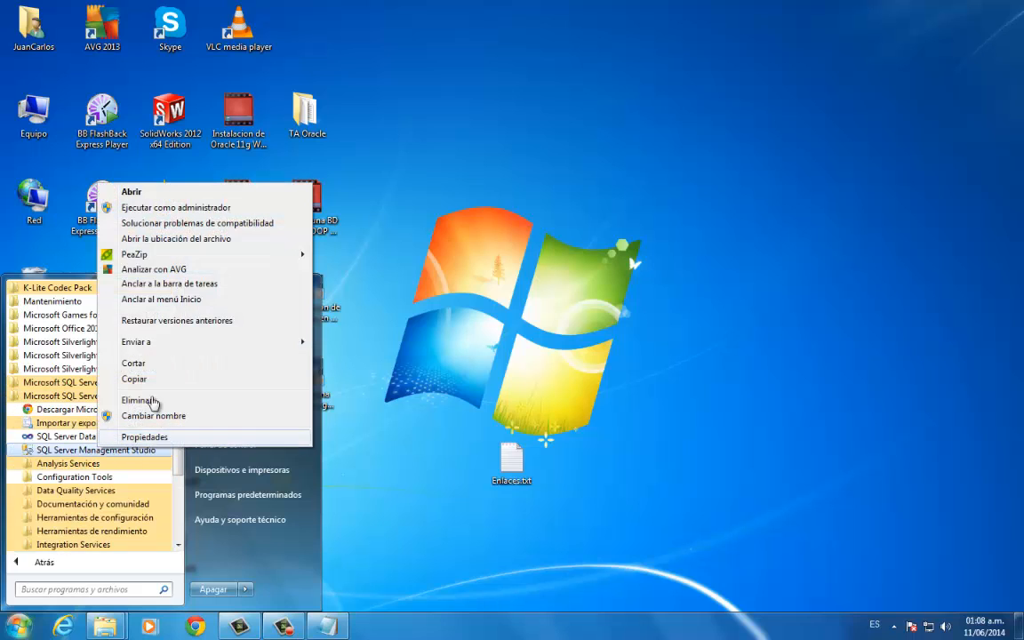
click(201, 210)
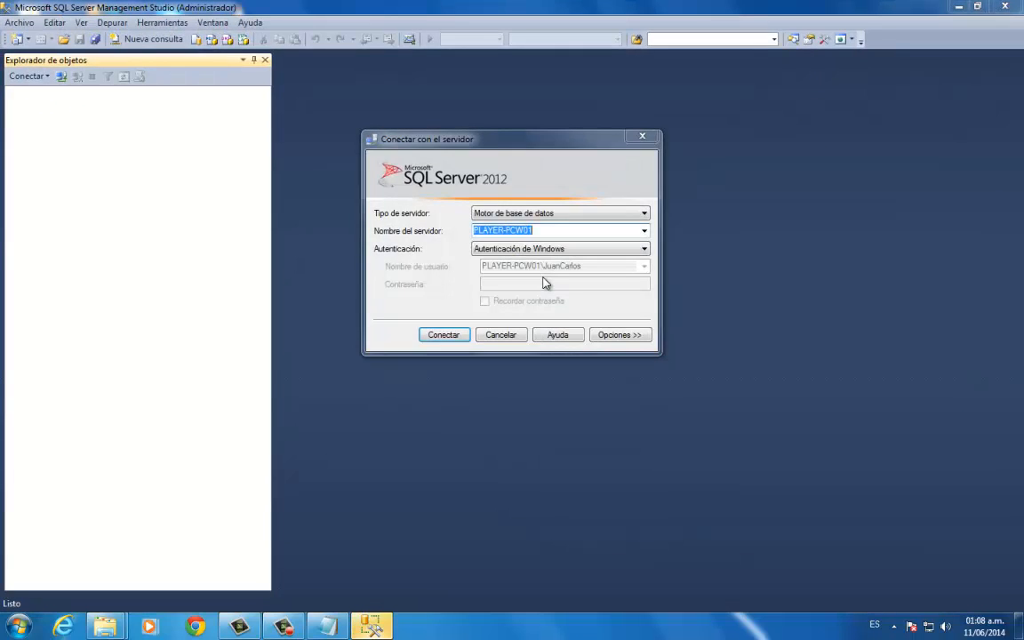
drag(517, 142, 521, 123)
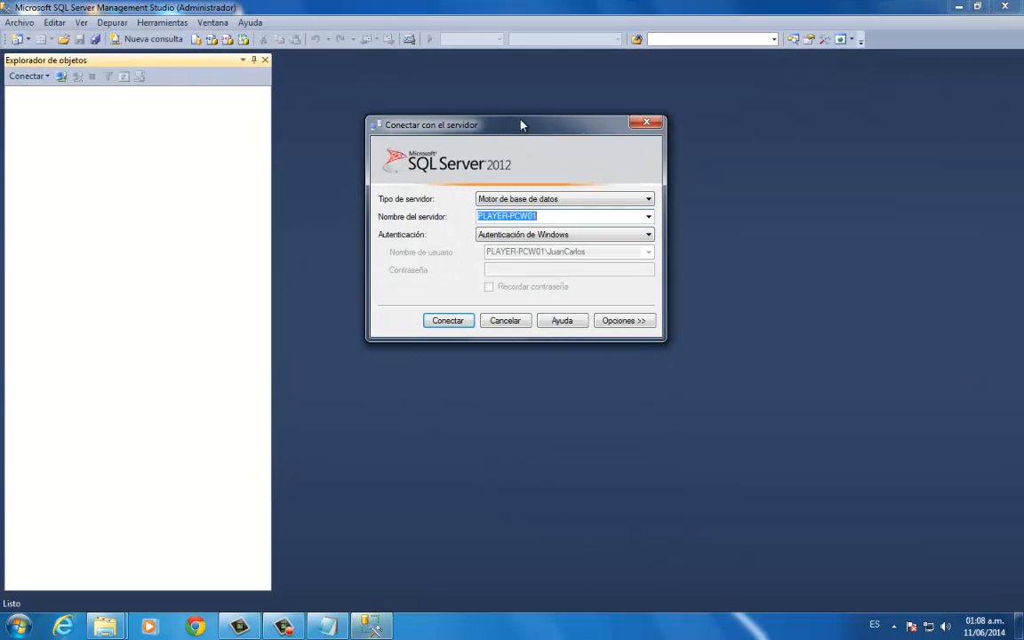
click(453, 319)
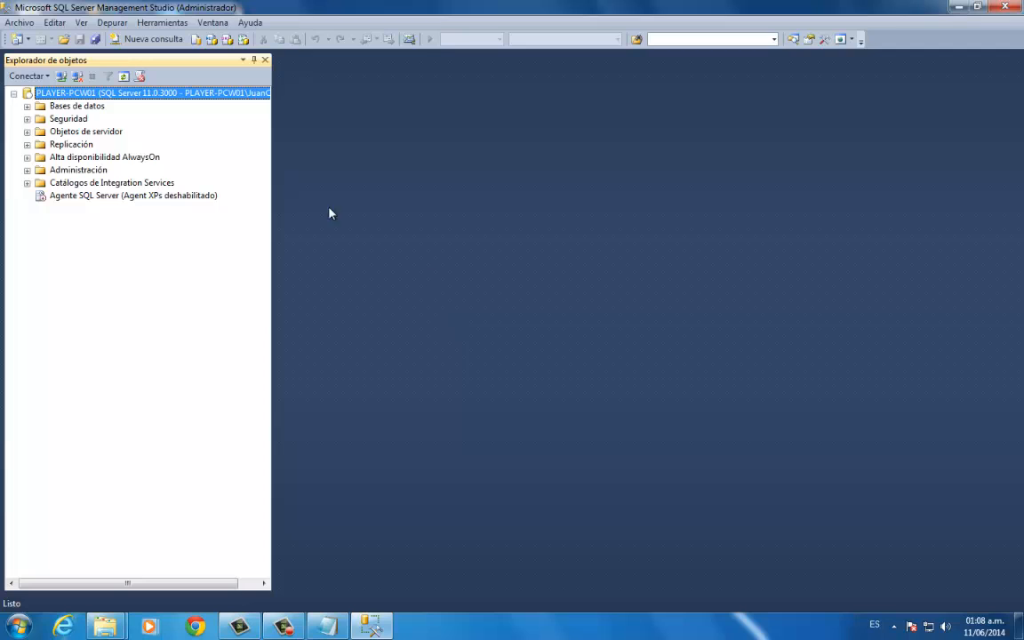
- Start attaching a database to the server and add NORTHWND.MDF from C:\BDSQLServer
click(76, 106)
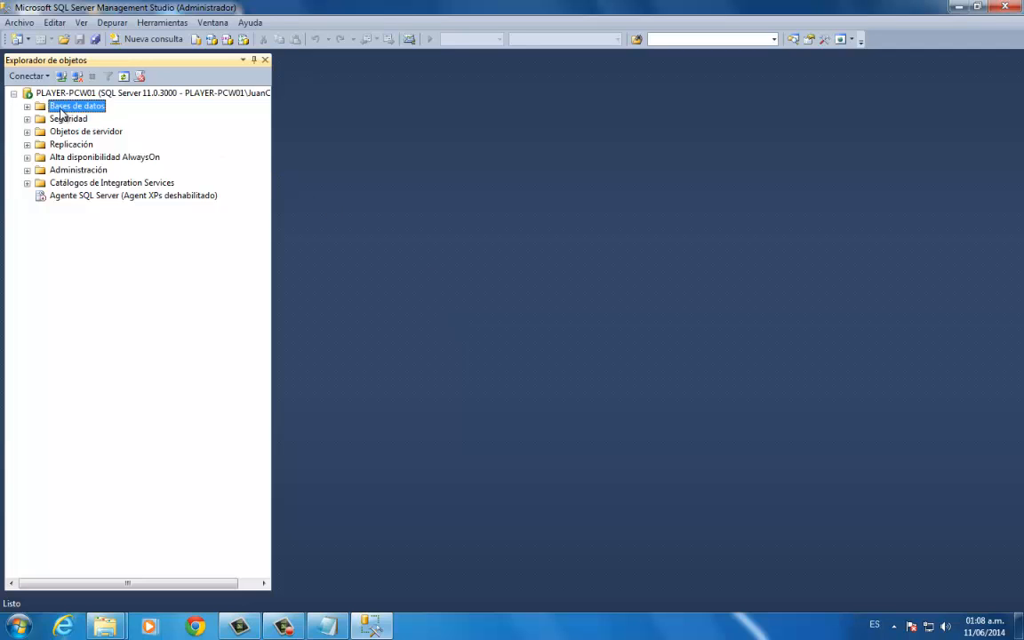
right_click(81, 110)
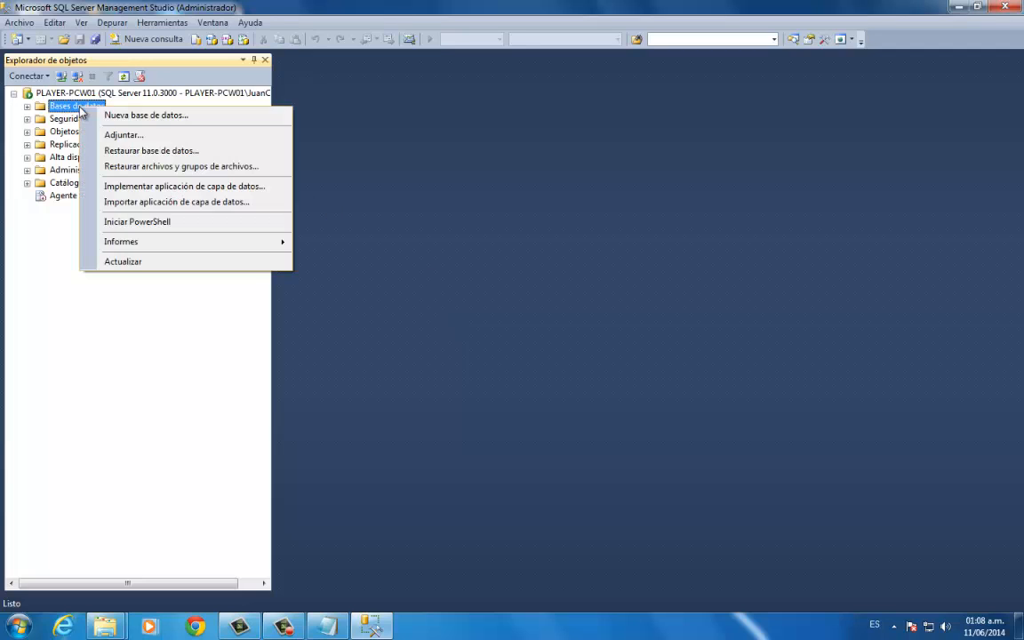
click(125, 136)
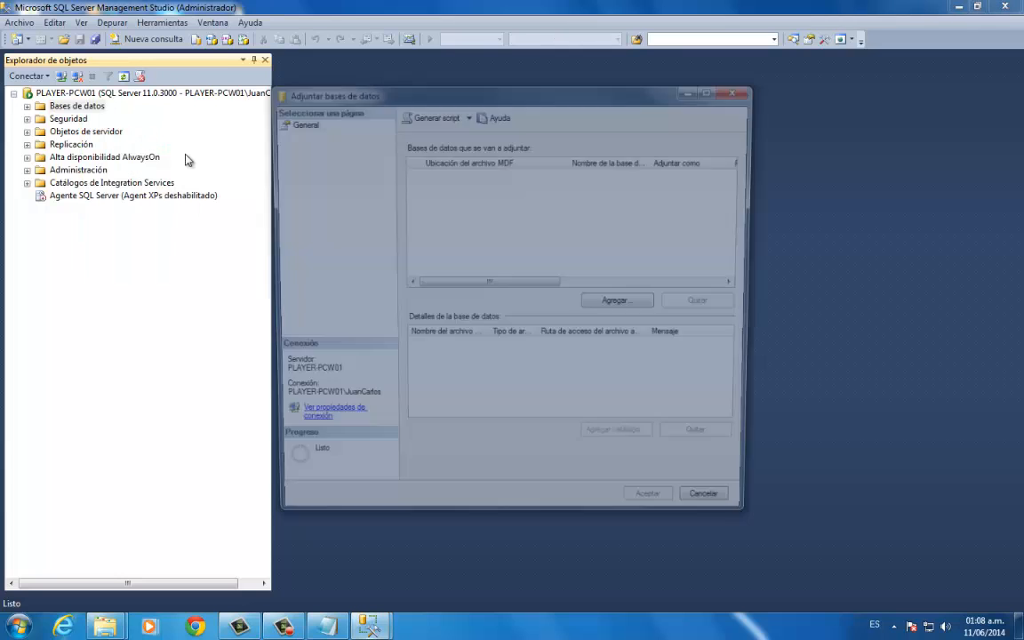
click(622, 306)
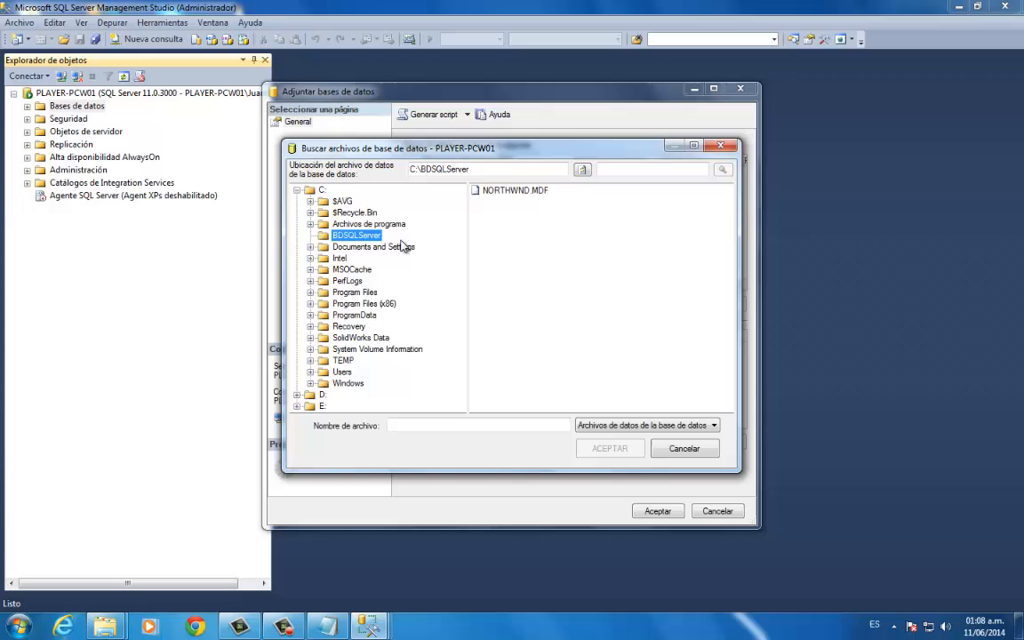
click(515, 192)
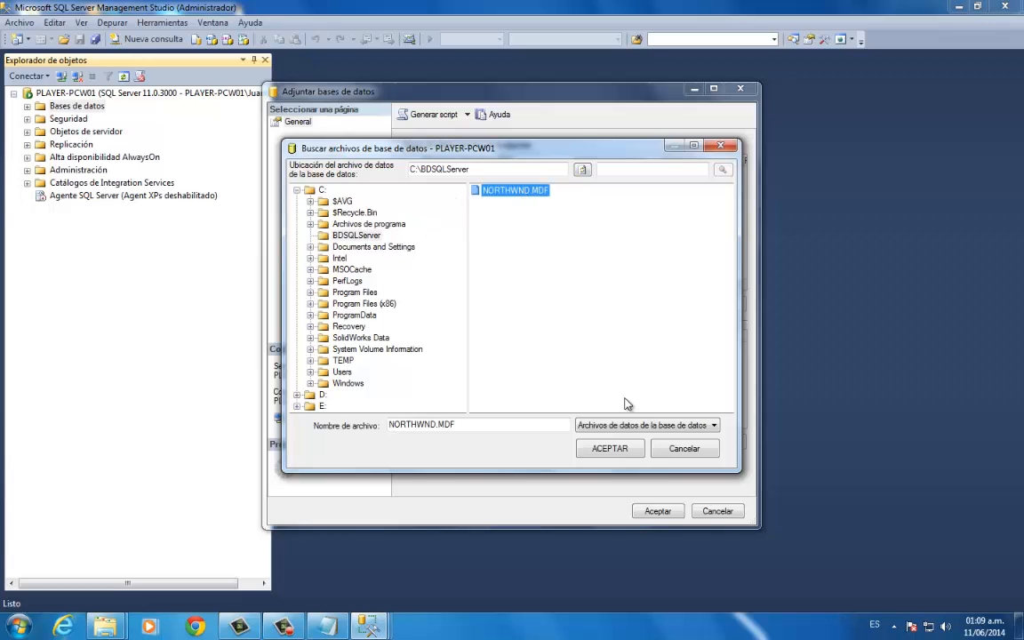
click(612, 449)
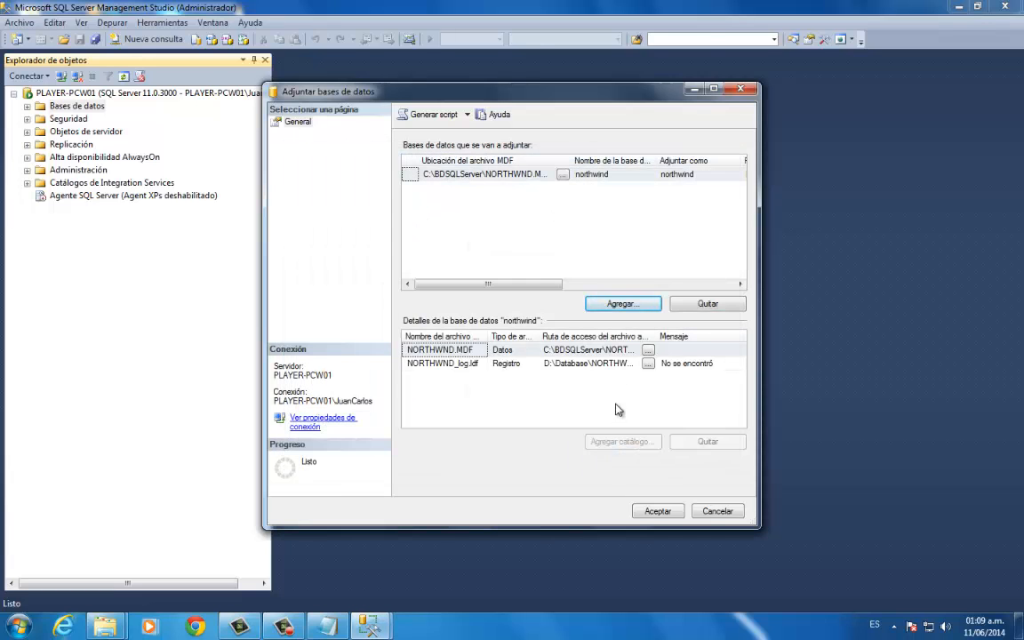
- Remove the NORTHWND_log.ldf log file from the database details and attach the northwind database
click(453, 364)
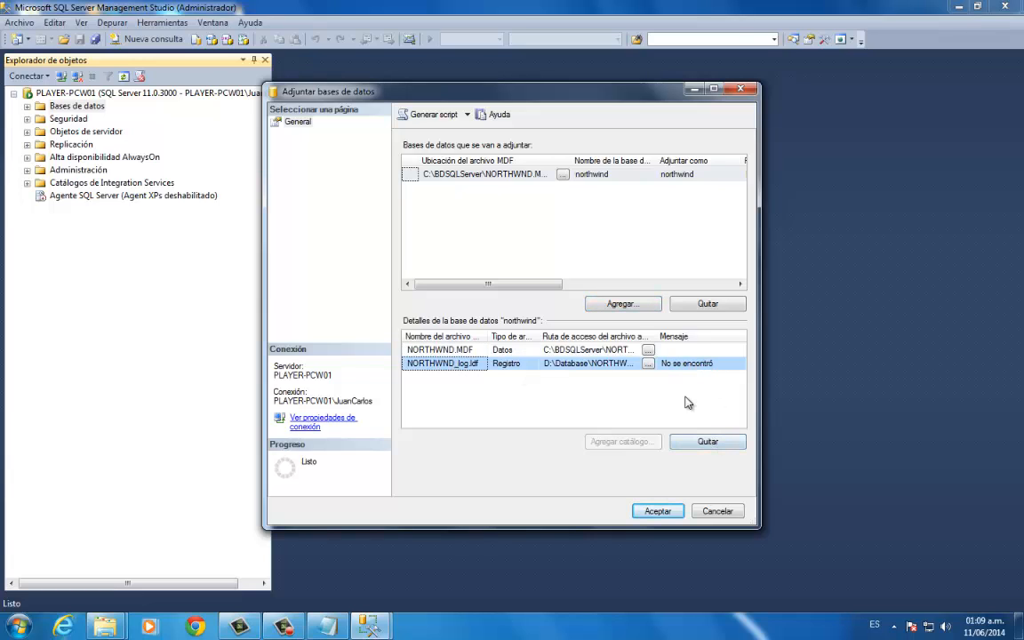
click(721, 445)
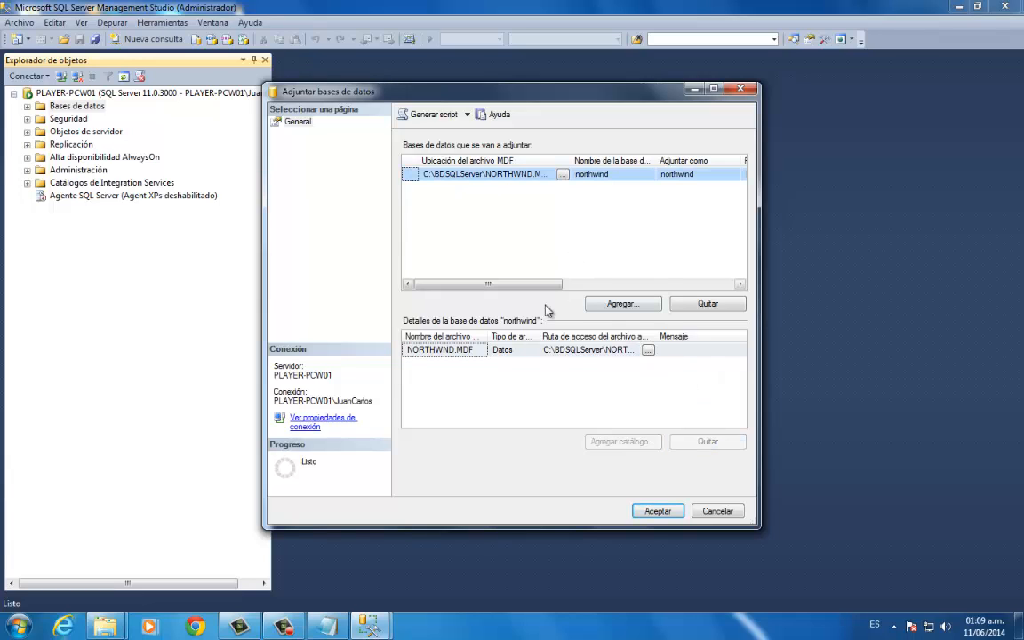
click(659, 515)
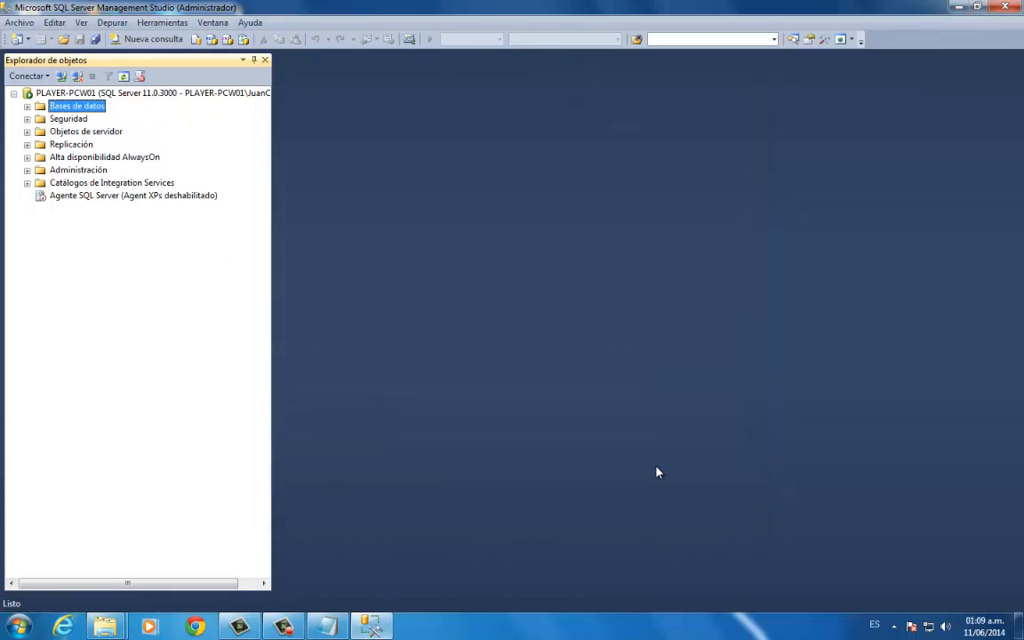
- Check the server's databases for northwind and inspect the log and data files in the BDSQLServer folder
click(27, 105)
click(82, 143)
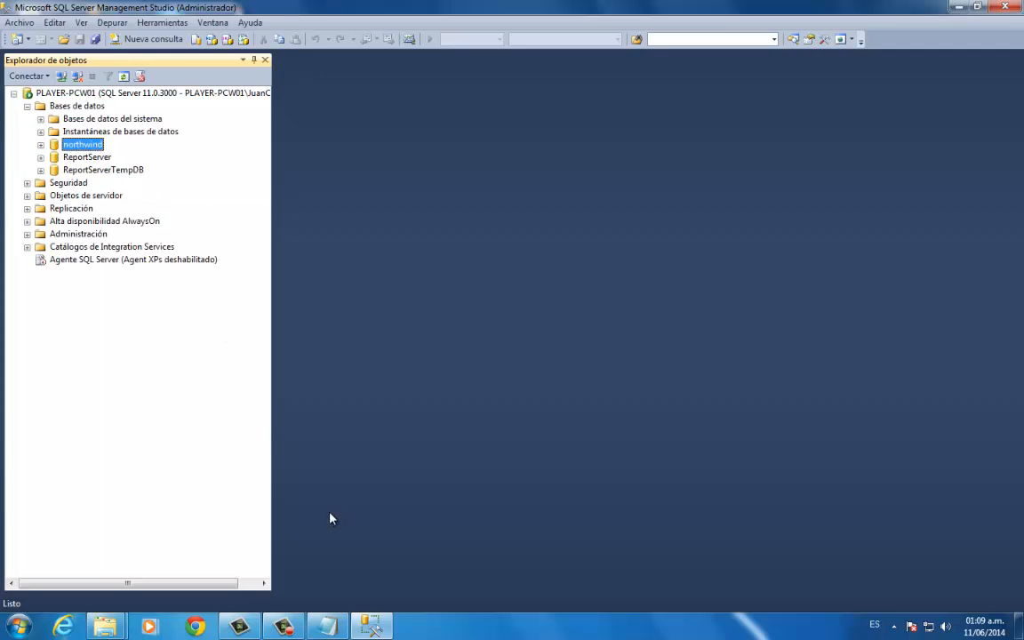
click(118, 627)
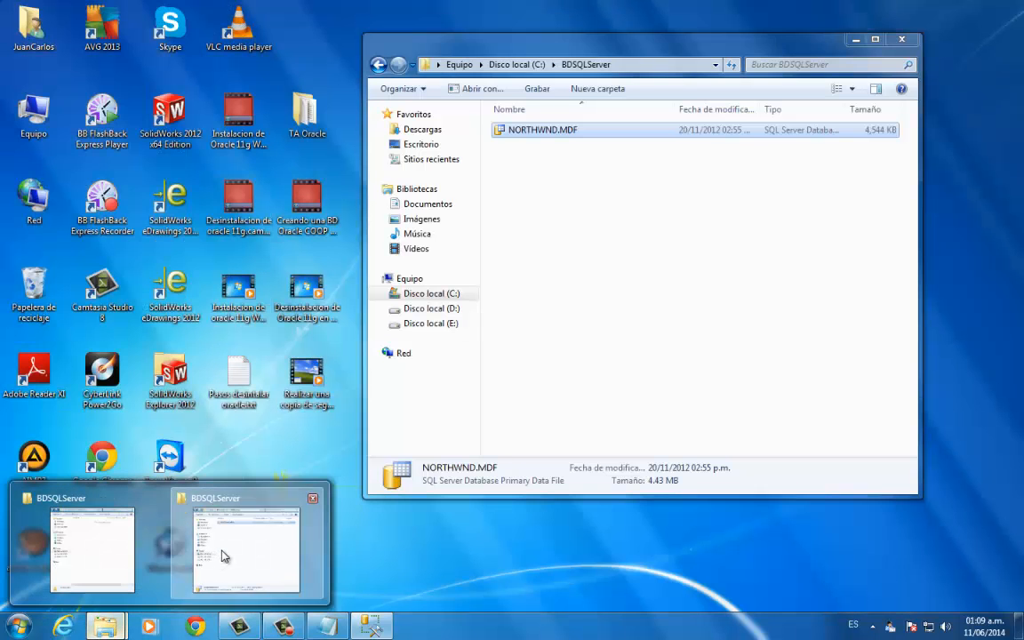
click(197, 497)
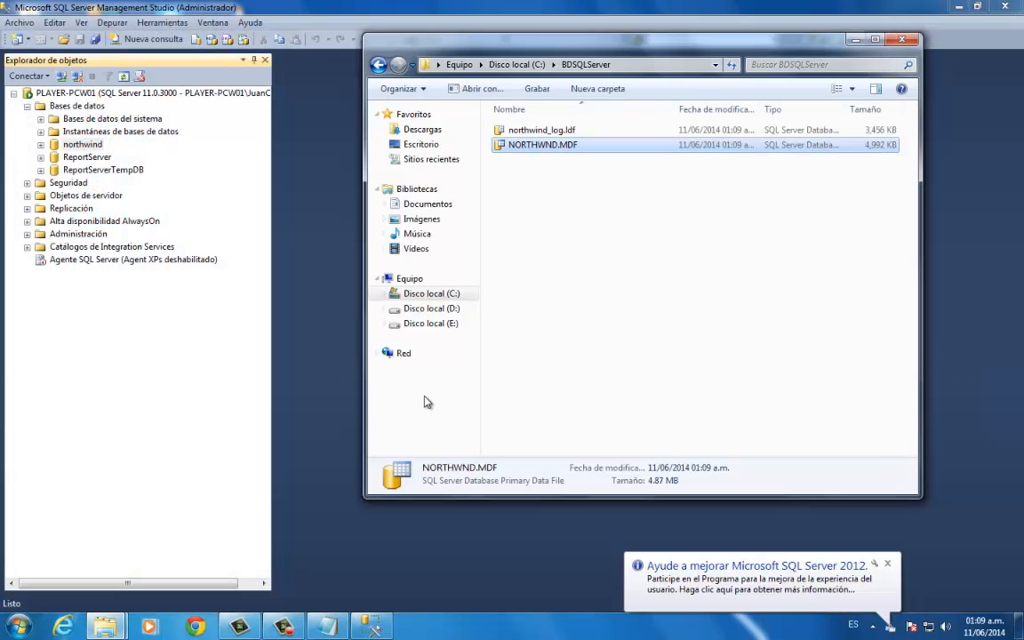
click(546, 229)
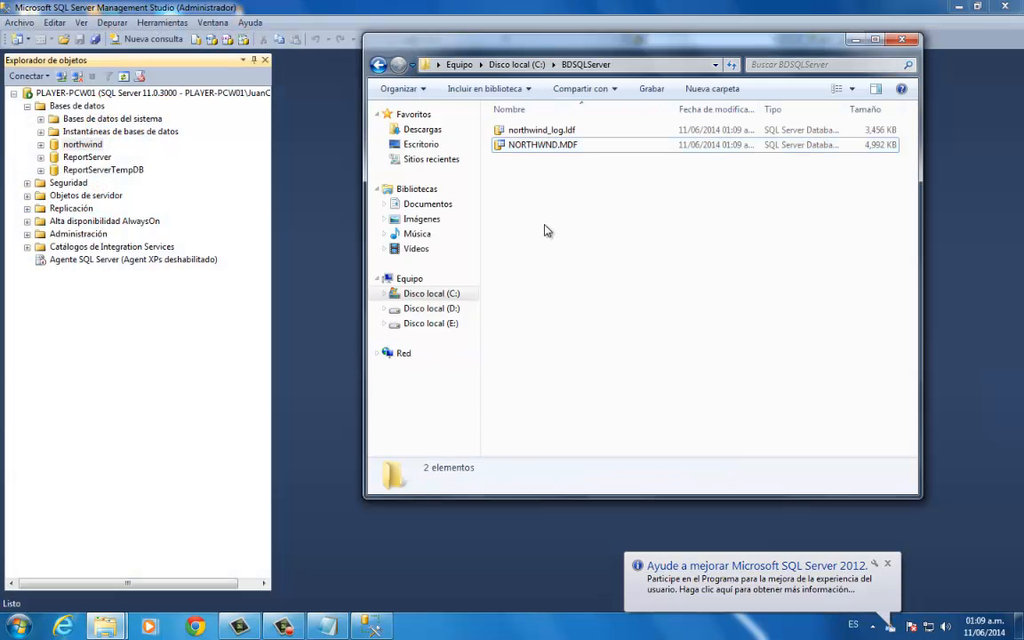
click(573, 132)
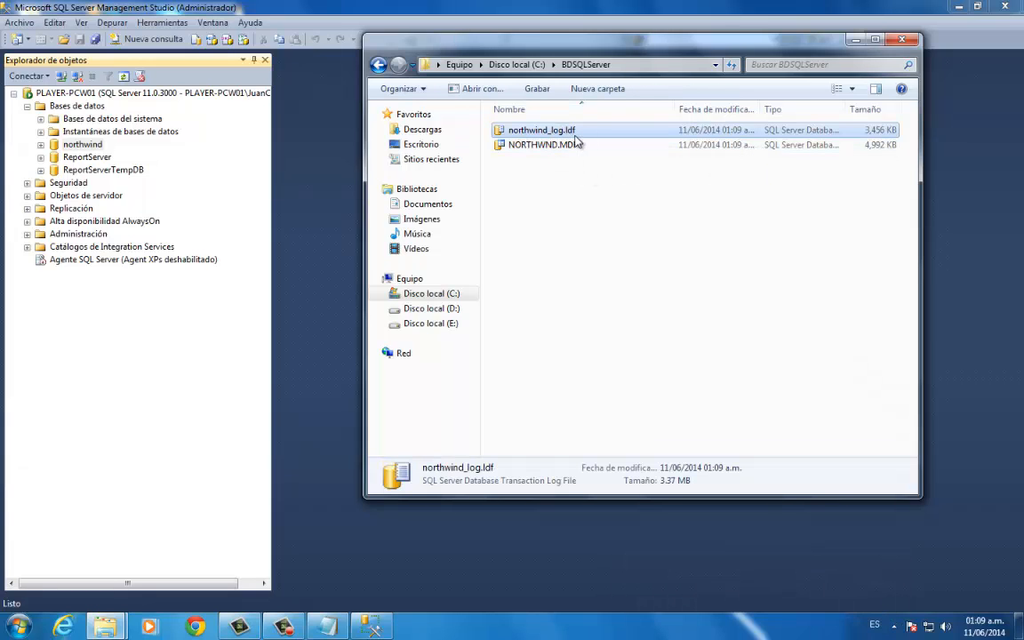
click(572, 164)
click(578, 132)
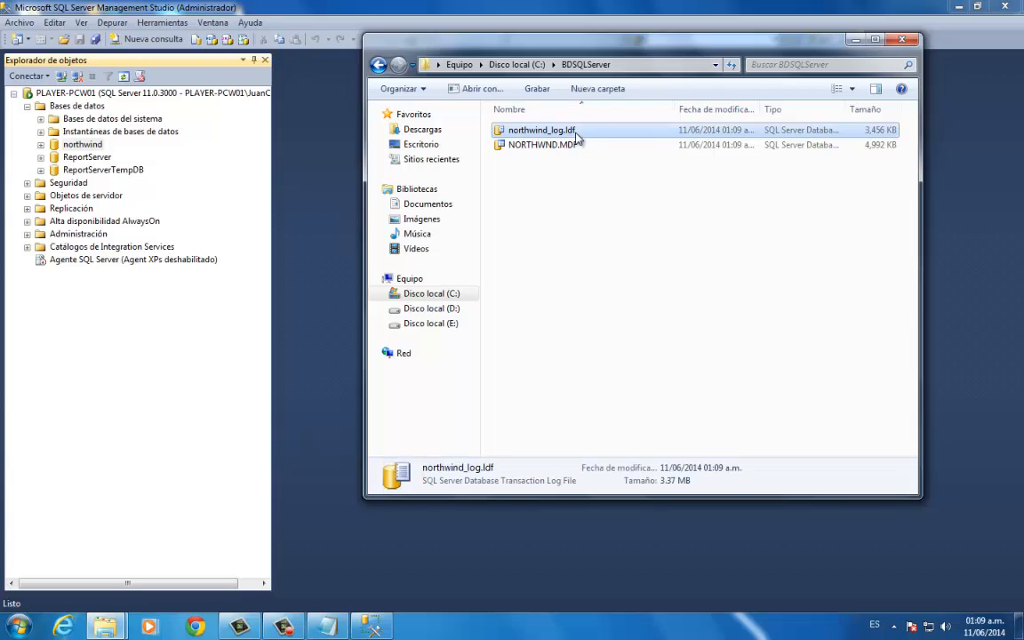
click(853, 42)
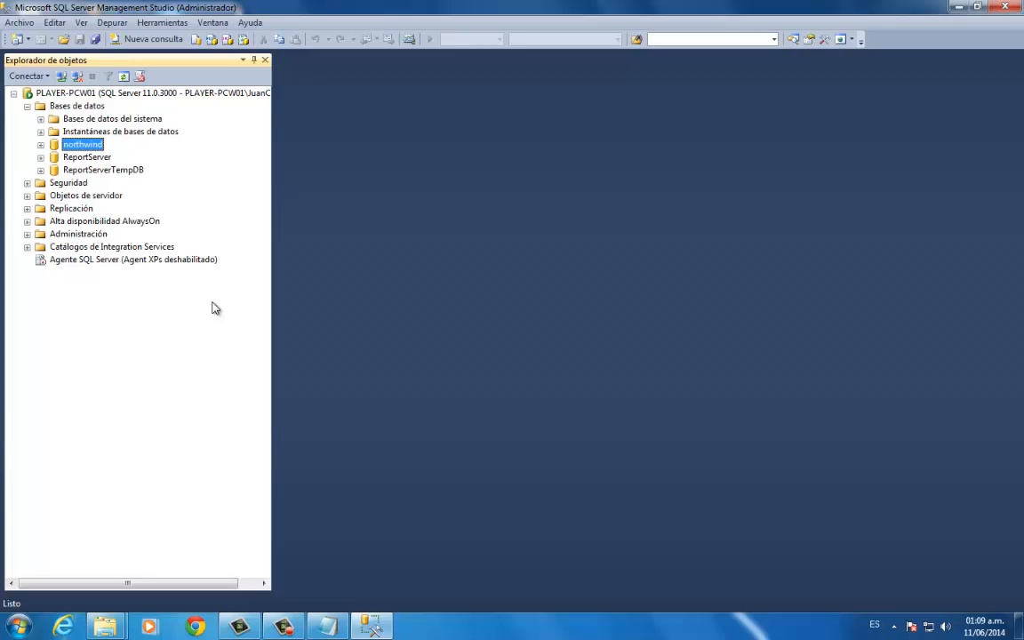
- Start a new login under the server's security, named usuarioNW and using SQL Server authentication
click(60, 182)
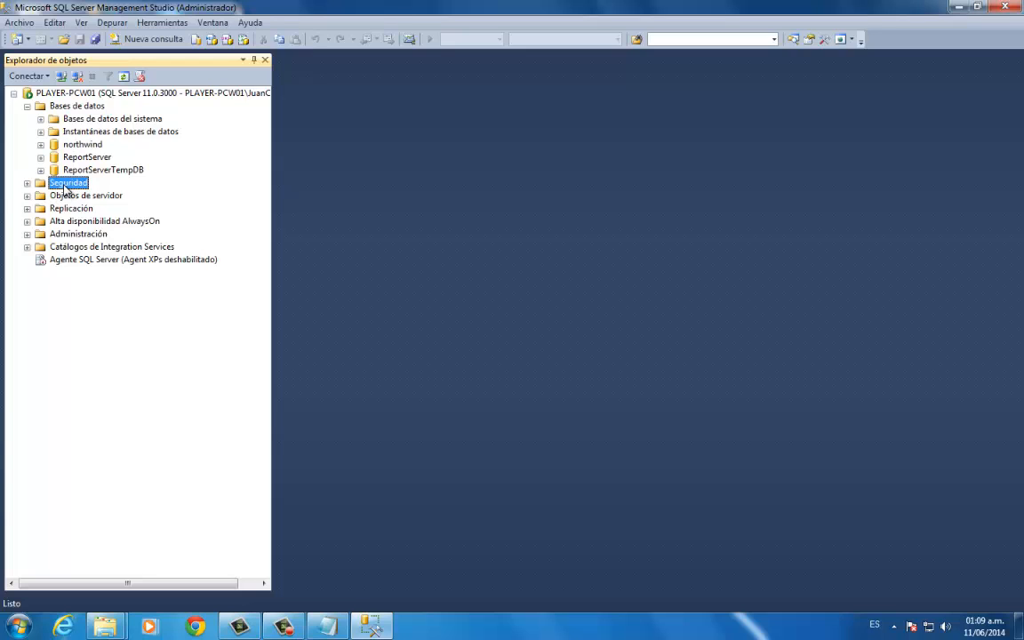
click(27, 183)
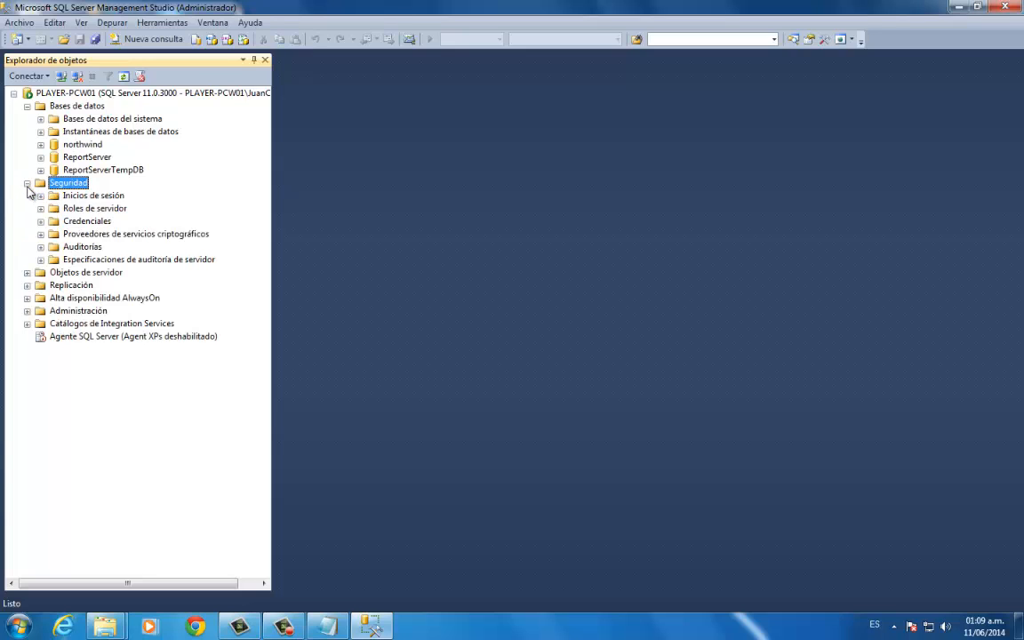
click(108, 196)
right_click(110, 199)
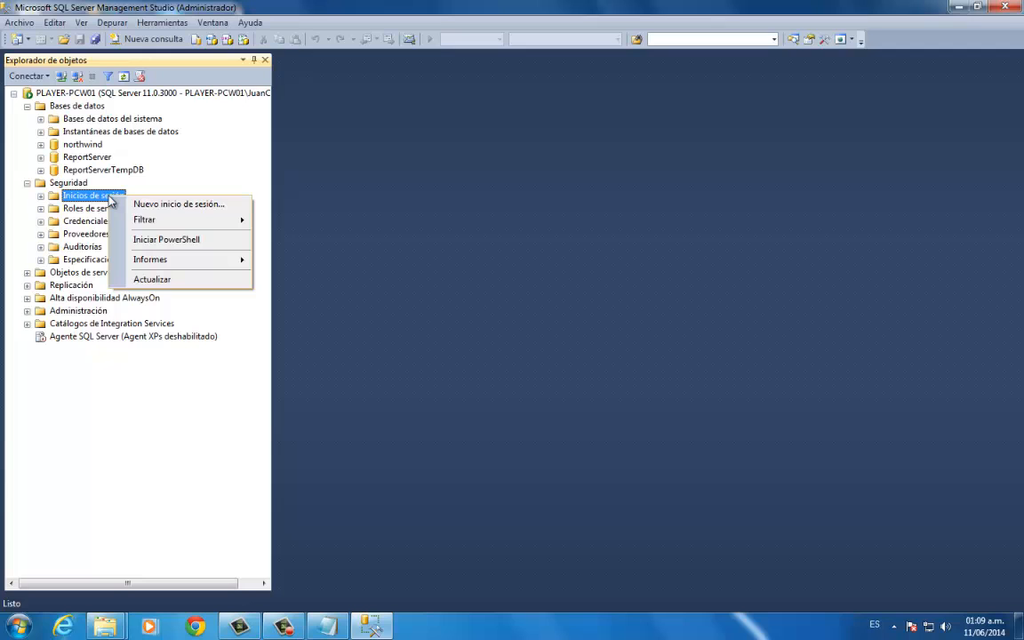
click(187, 205)
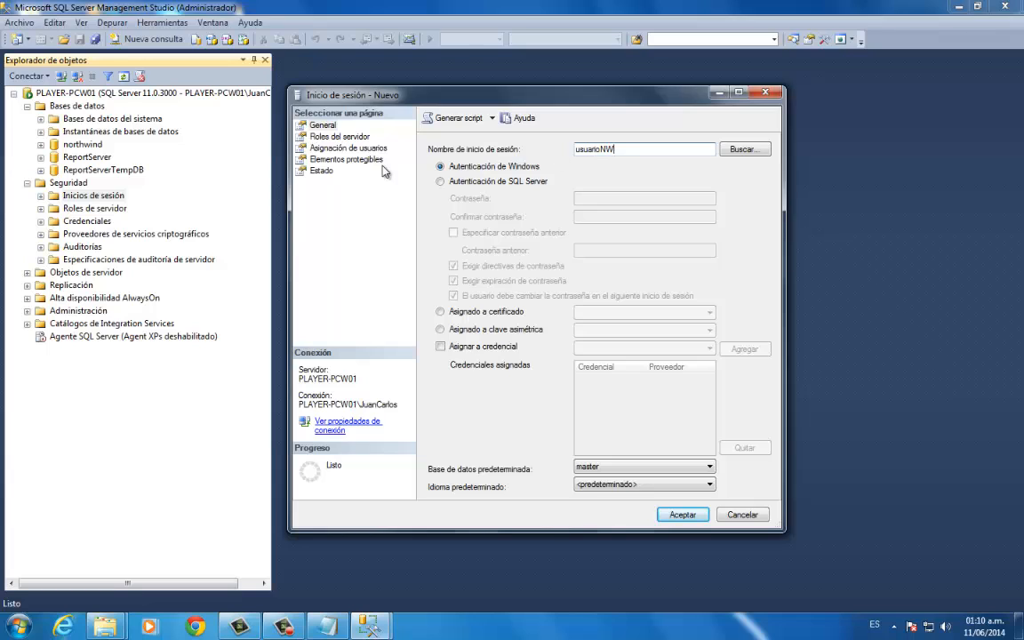
drag(632, 150, 572, 150)
click(521, 182)
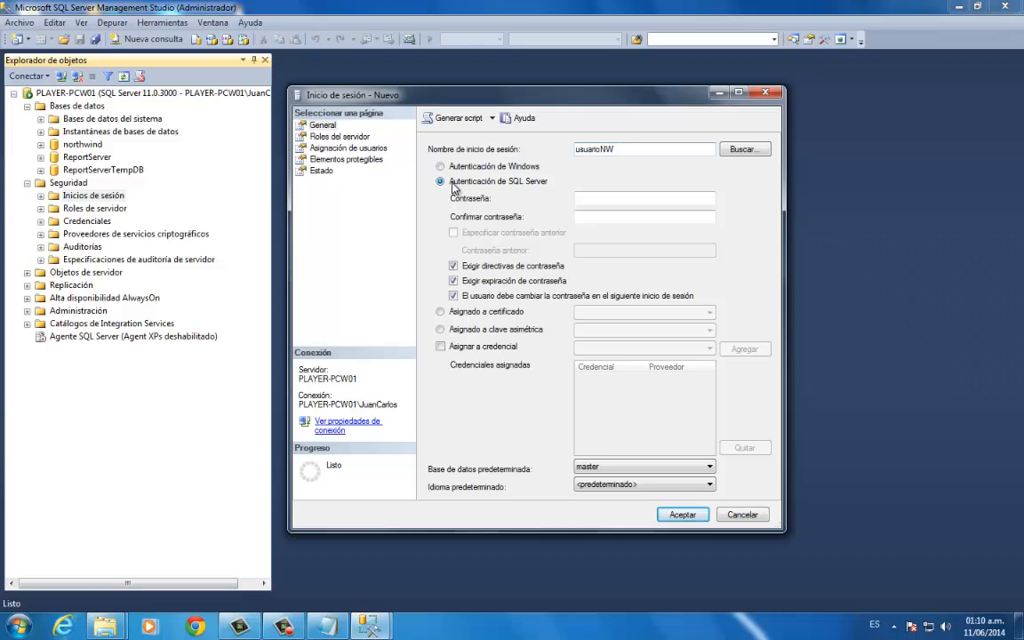
- Enter and confirm the password for the usuarioNW login
click(597, 200)
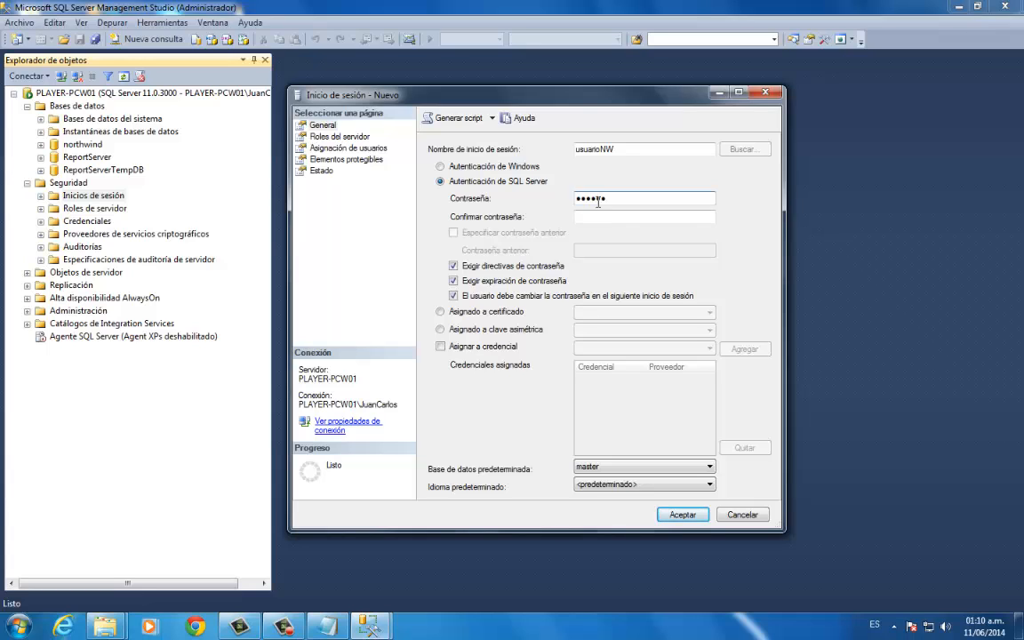
click(607, 216)
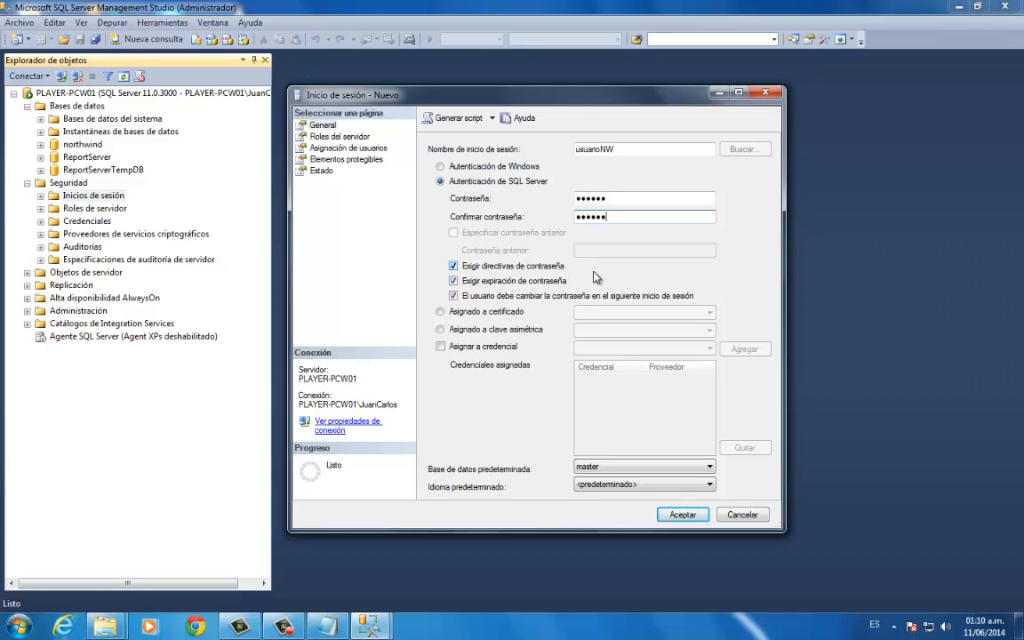
double_click(594, 149)
drag(613, 199, 572, 201)
click(616, 201)
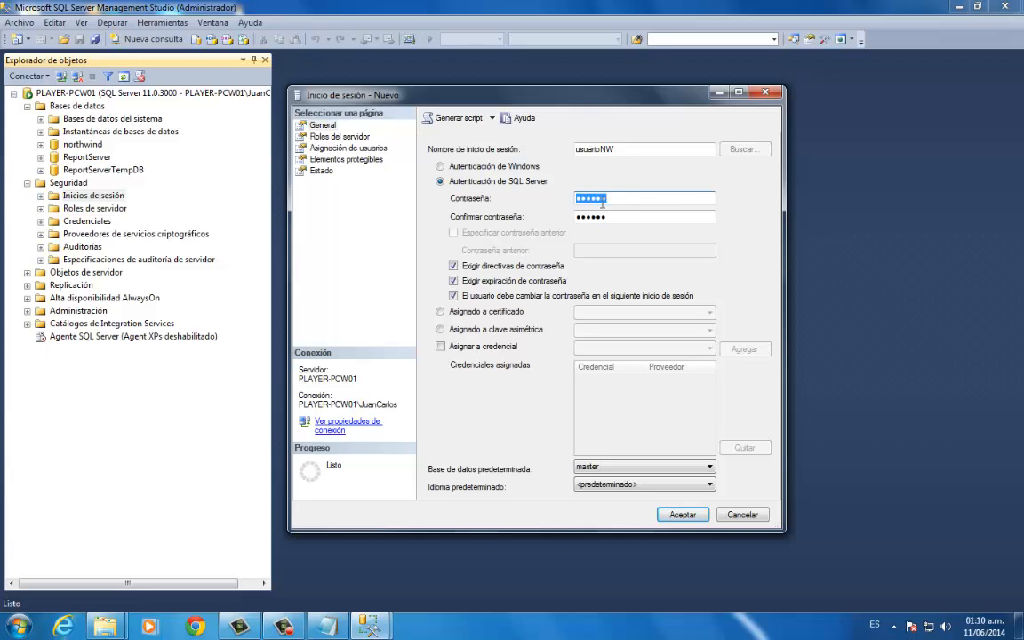
drag(617, 217, 576, 220)
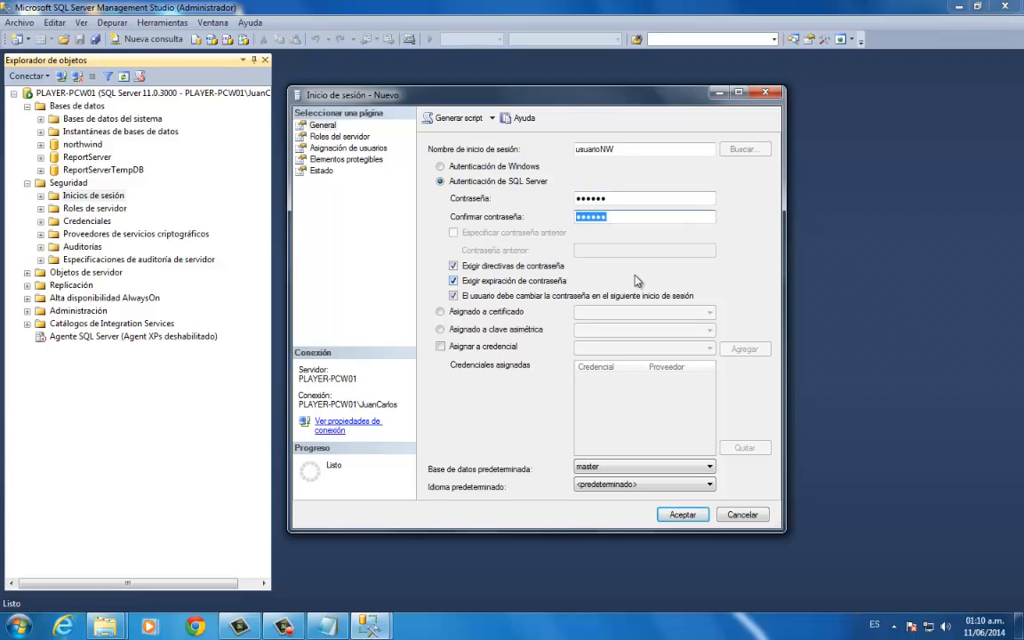
- Turn off password policy enforcement for the usuarioNW login and set its default database to northwind
click(454, 266)
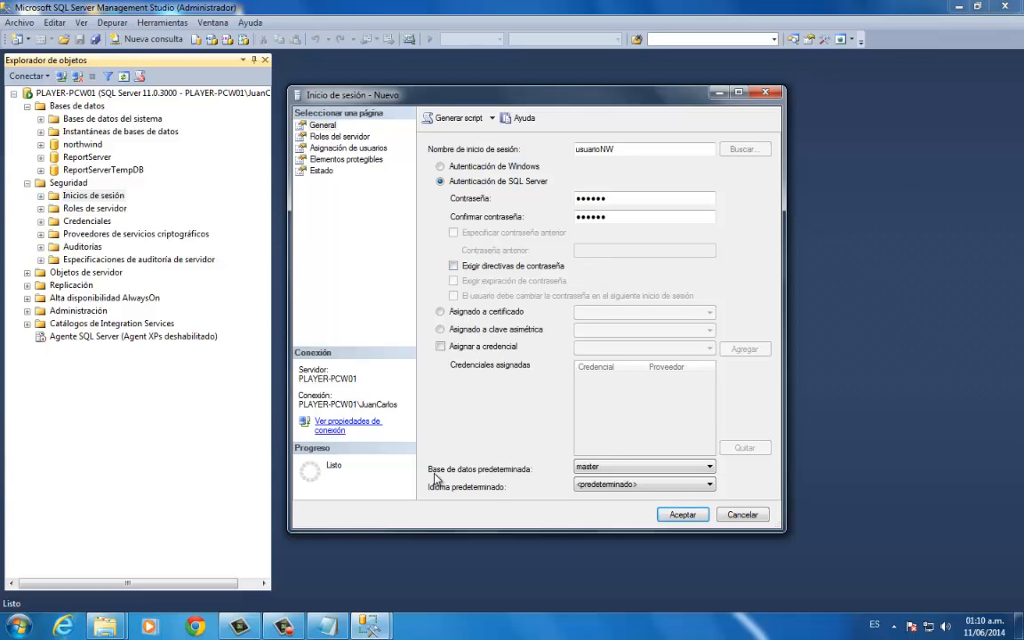
click(633, 468)
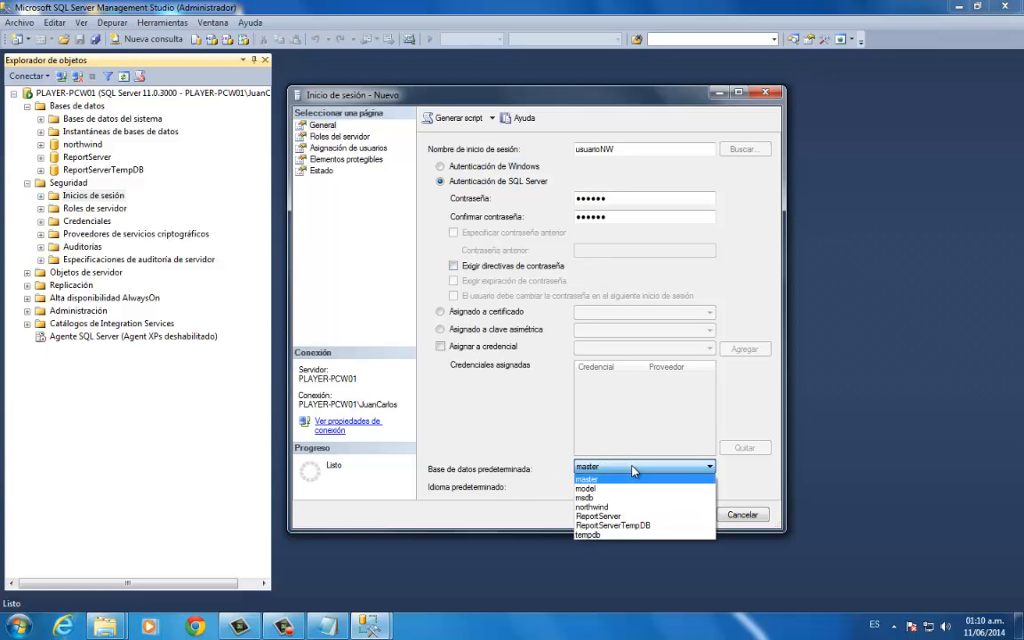
click(623, 506)
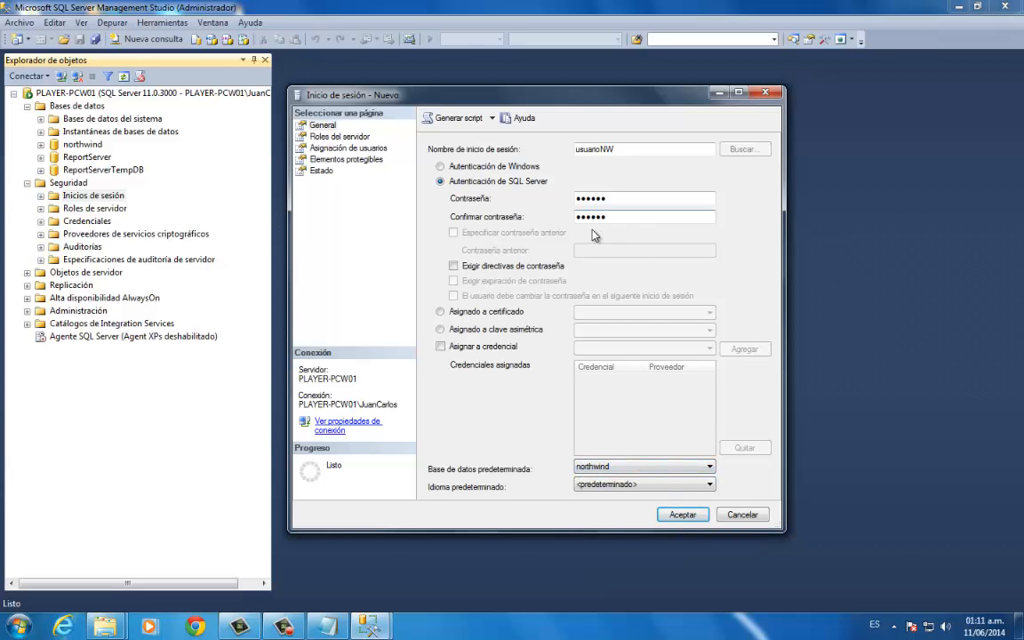
- Assign the sysadmin server role to the usuarioNW login and create the login
click(336, 136)
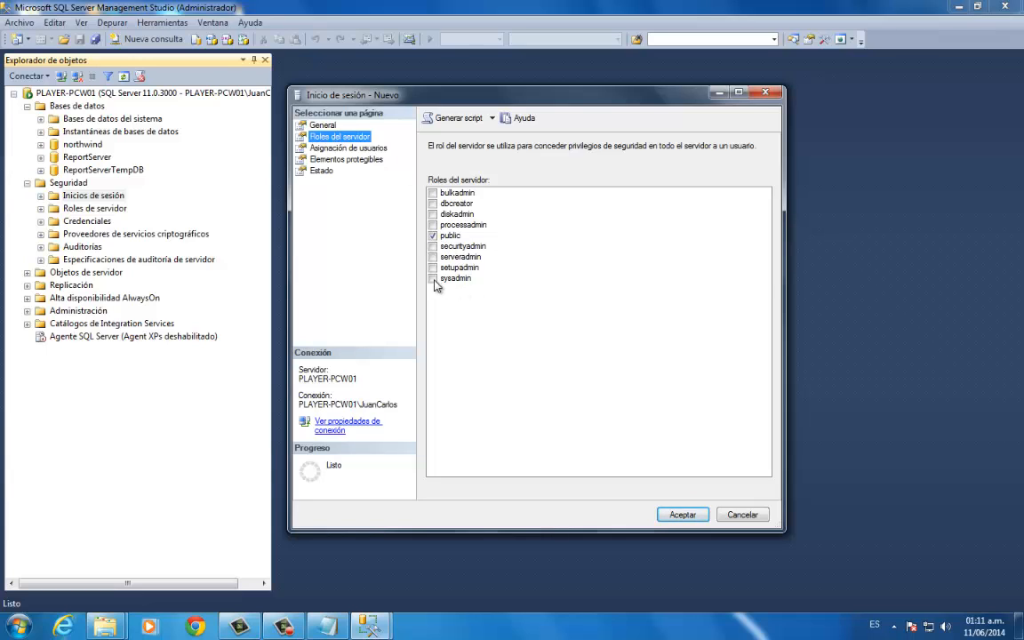
click(433, 278)
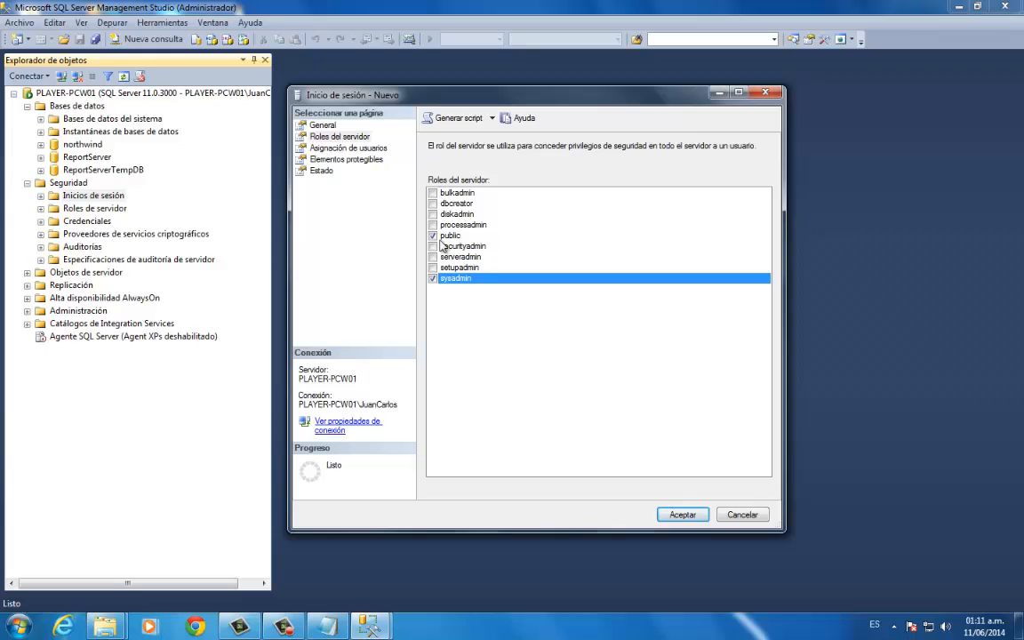
click(682, 515)
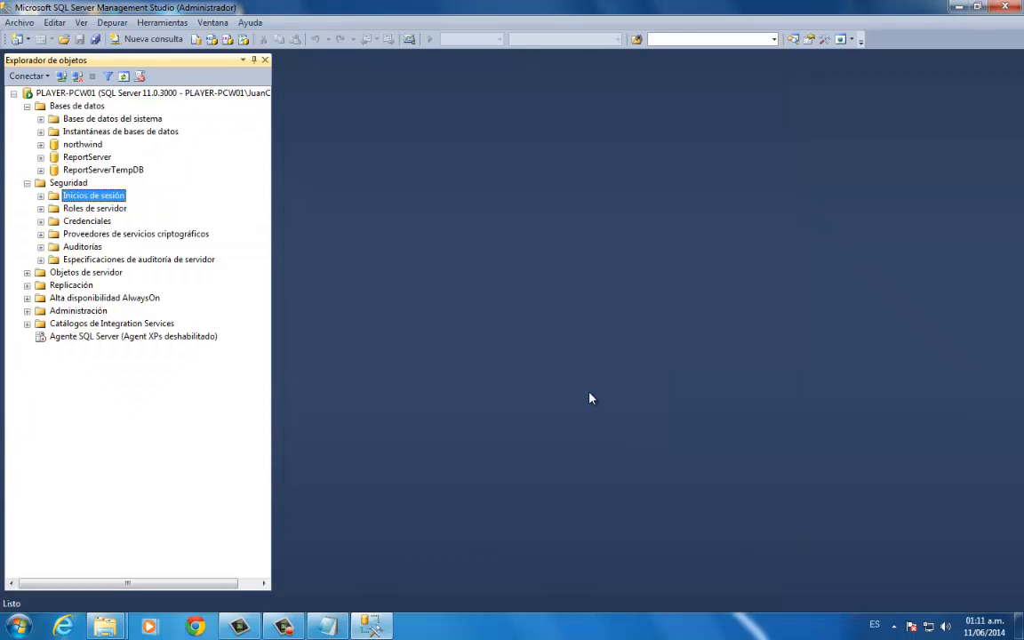
- Check for usuarioNW among the server's logins and disconnect from the server
click(40, 196)
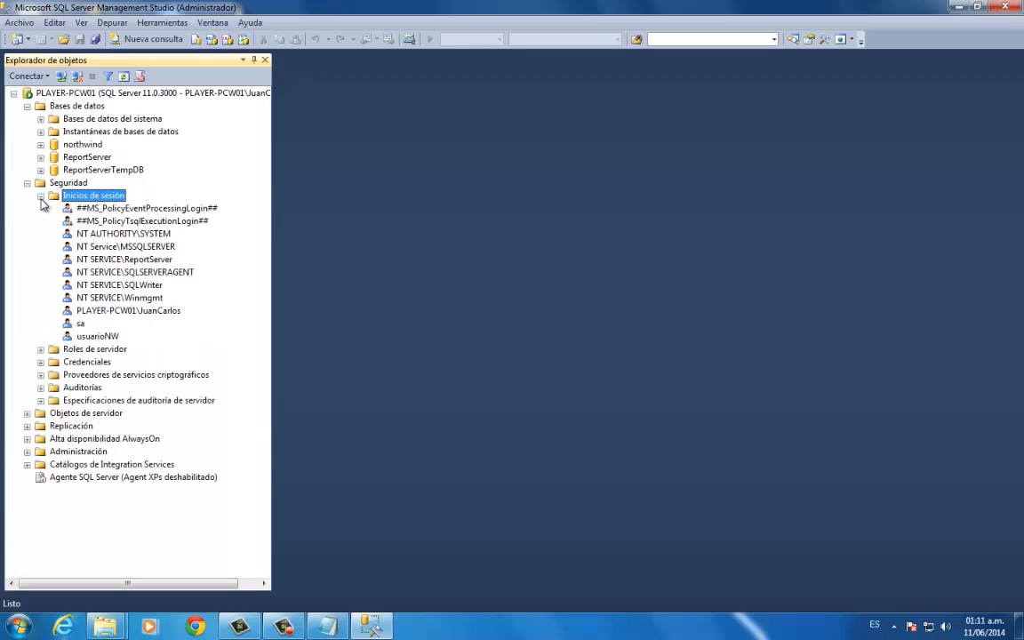
click(91, 336)
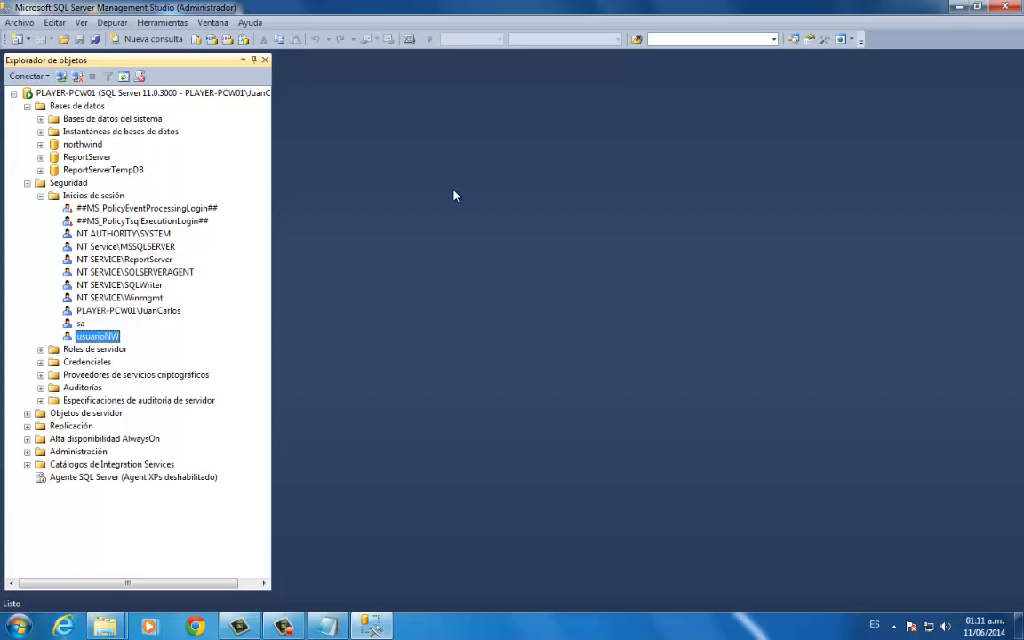
click(78, 77)
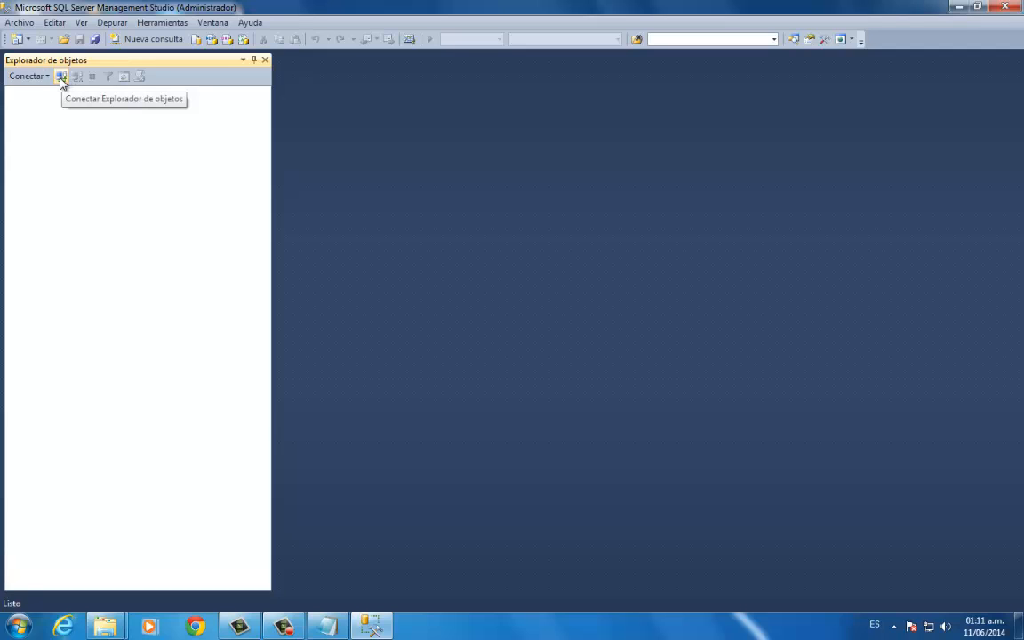
- Connect to the PLAYER-PCW01 database engine with SQL Server authentication as usuarioNW, entering the login's password
click(60, 78)
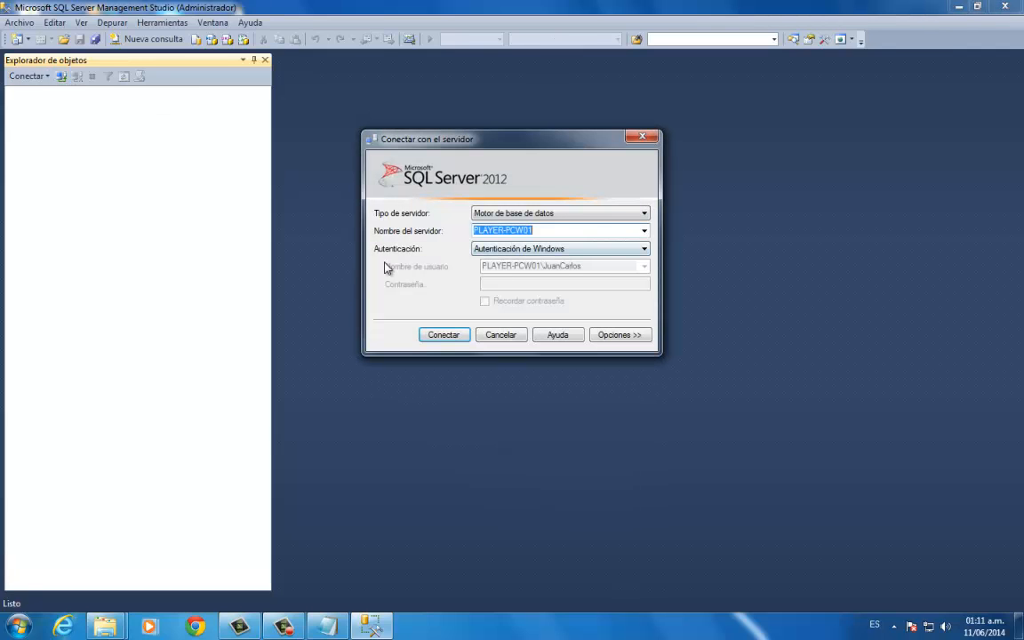
click(645, 250)
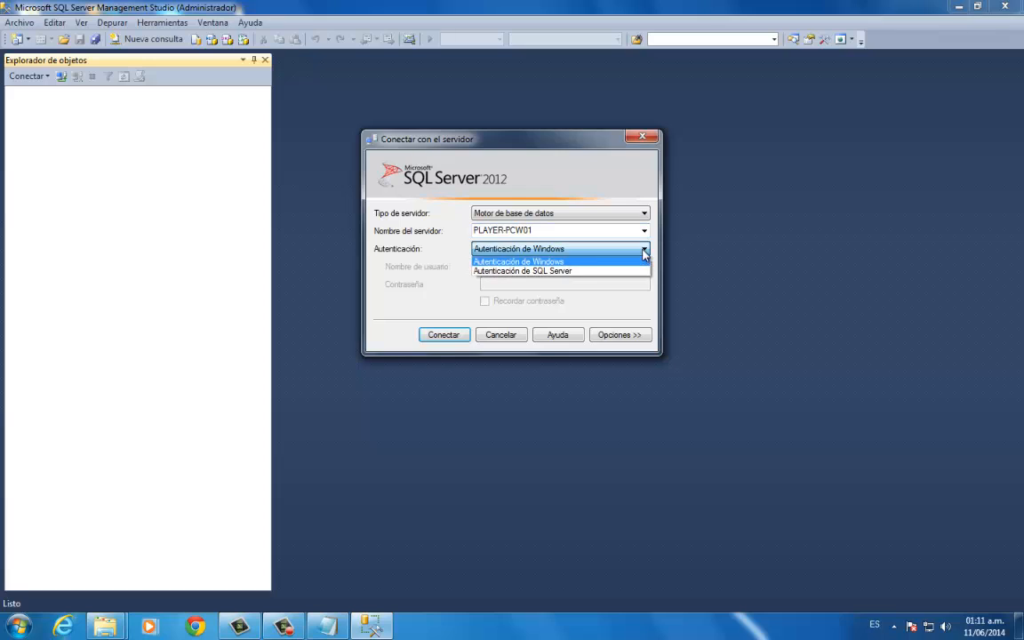
click(536, 271)
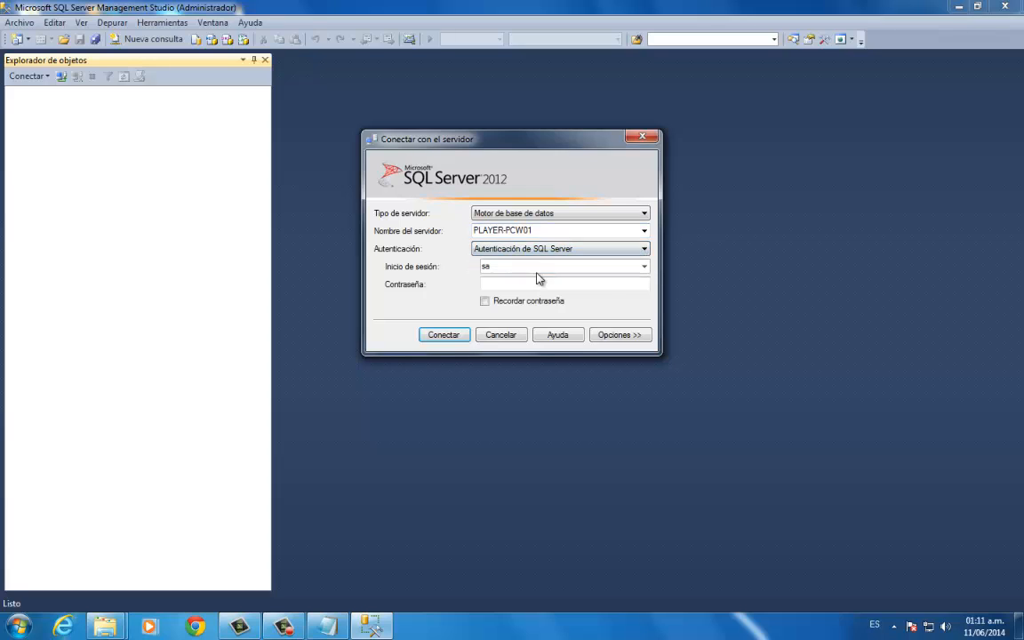
click(512, 266)
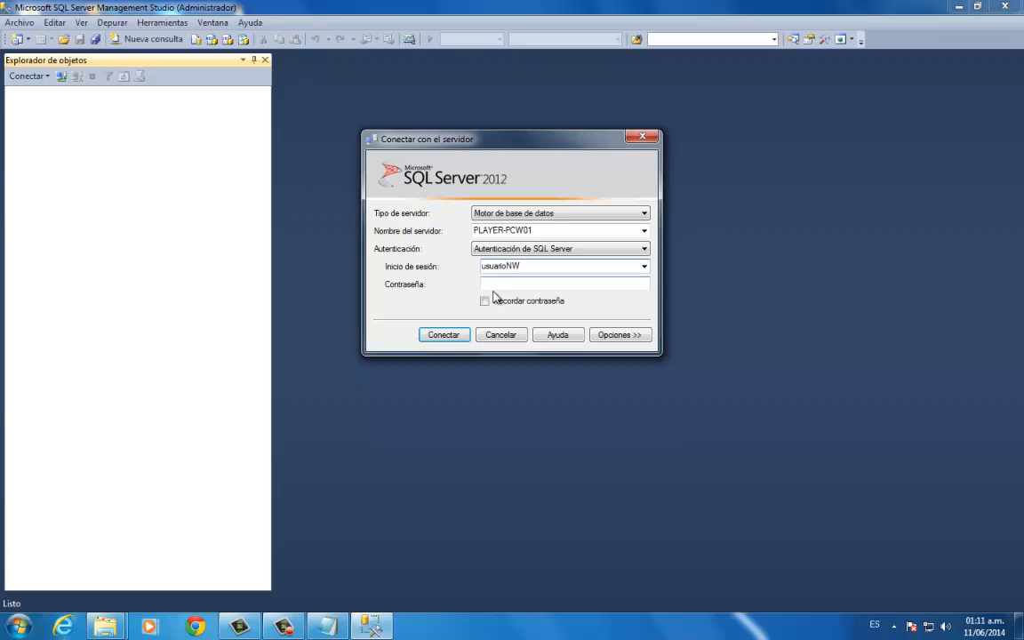
click(501, 284)
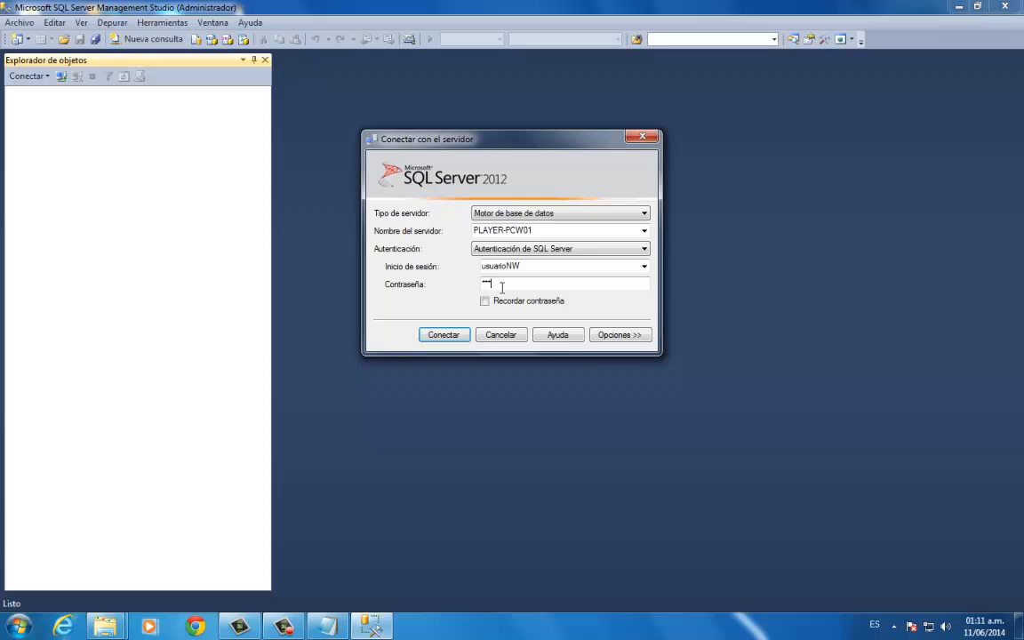
click(447, 335)
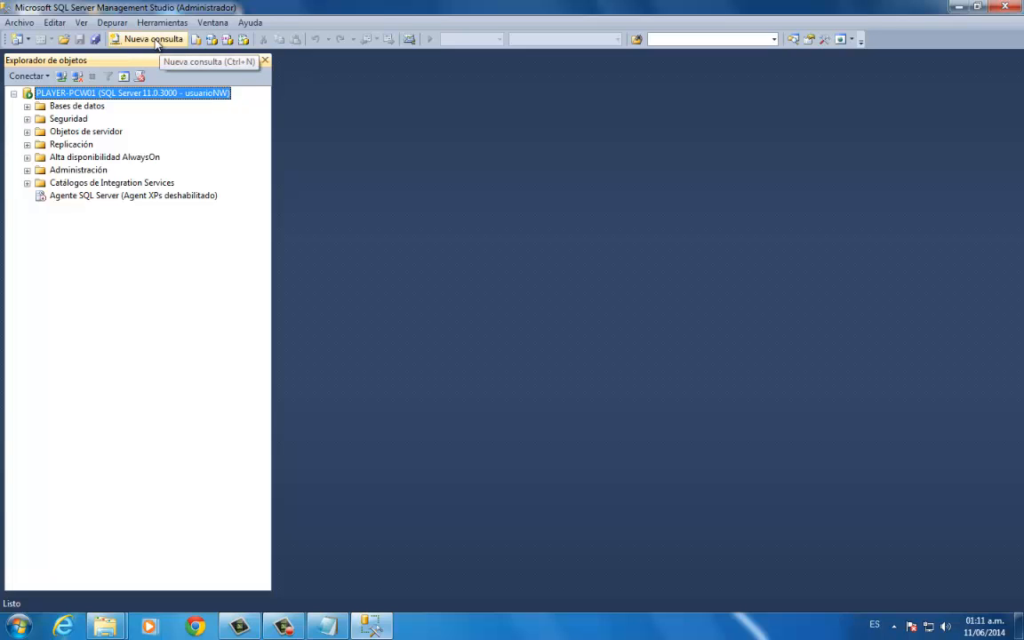
- Open a new query and expand the northwind database's tables to find dbo.Employees
click(155, 41)
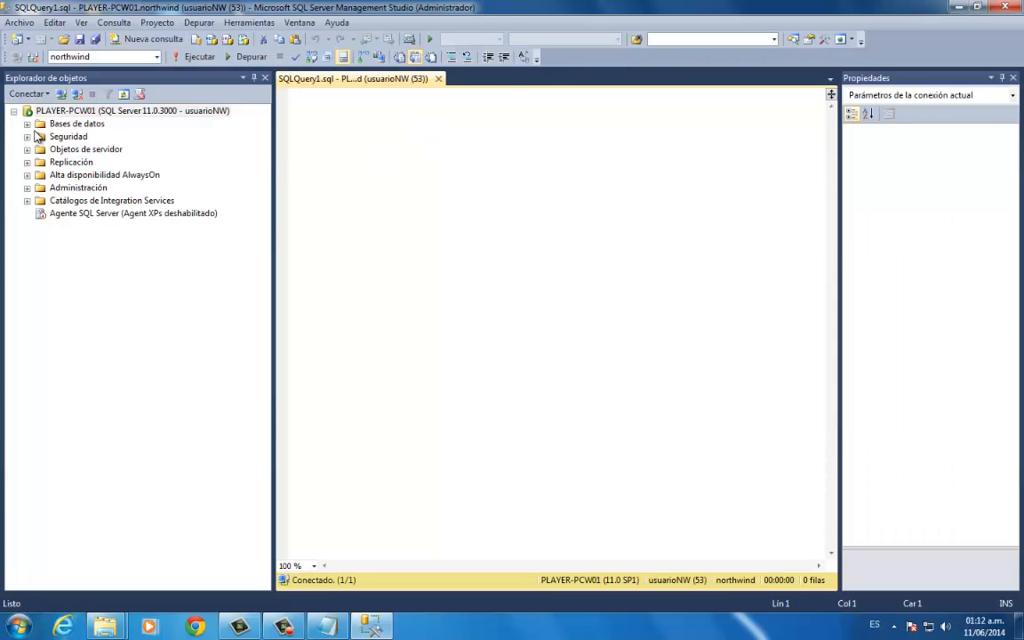
click(27, 123)
click(40, 162)
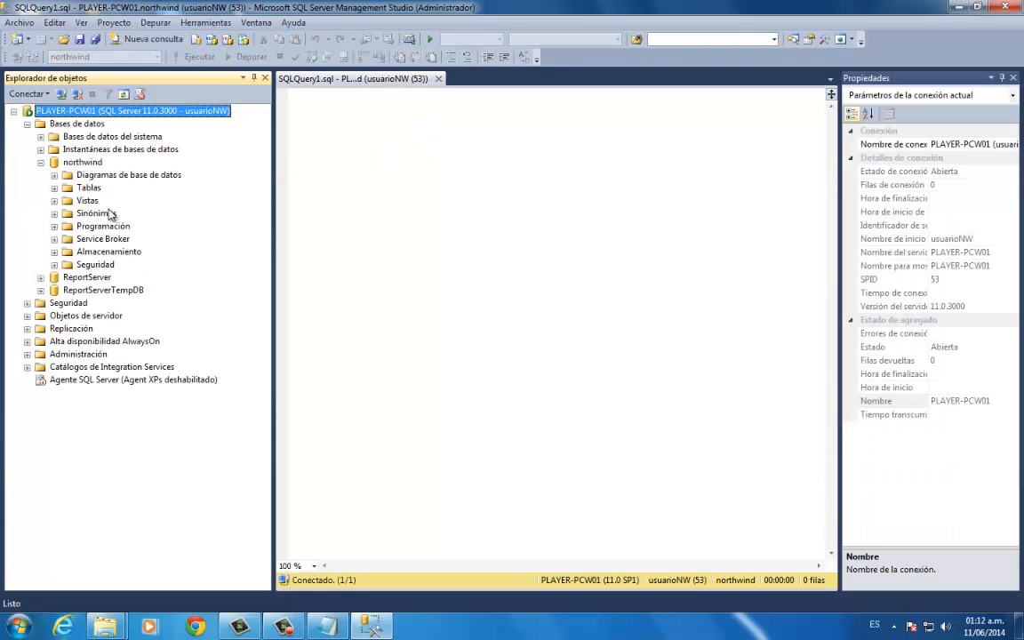
click(54, 188)
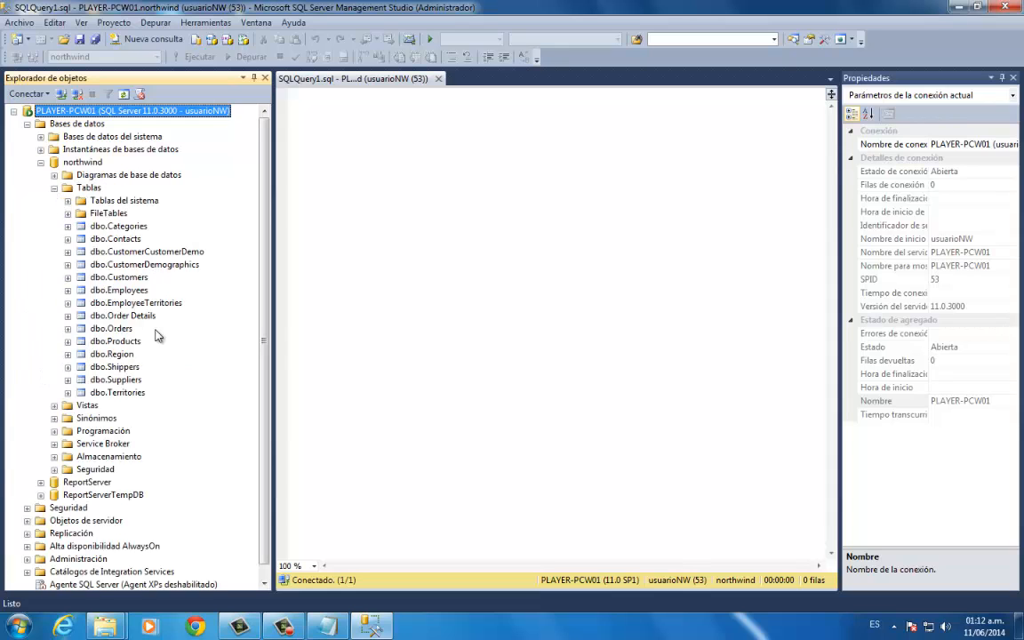
click(132, 292)
- Write the query SELECT * FROM EMPLOYEES; and run it against northwind
click(341, 138)
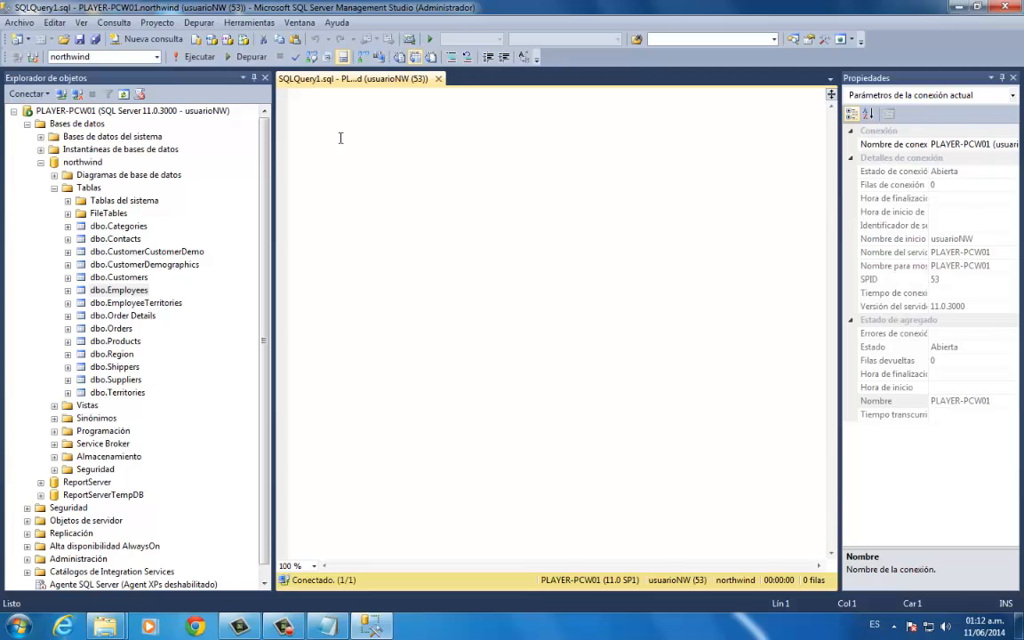
text(SELECT * FROM E)
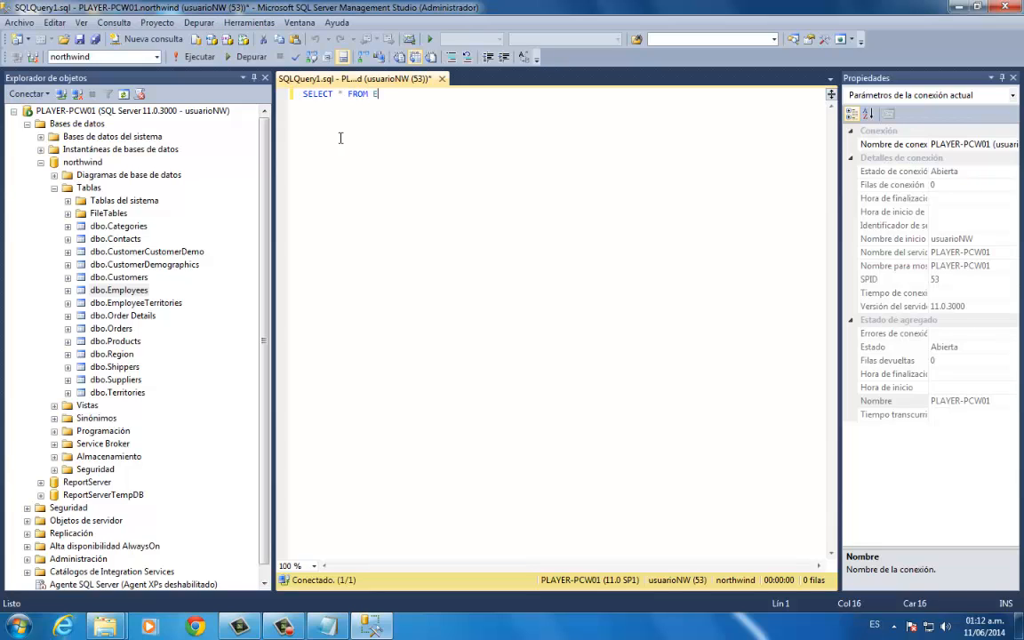
text(MPLOYEES)
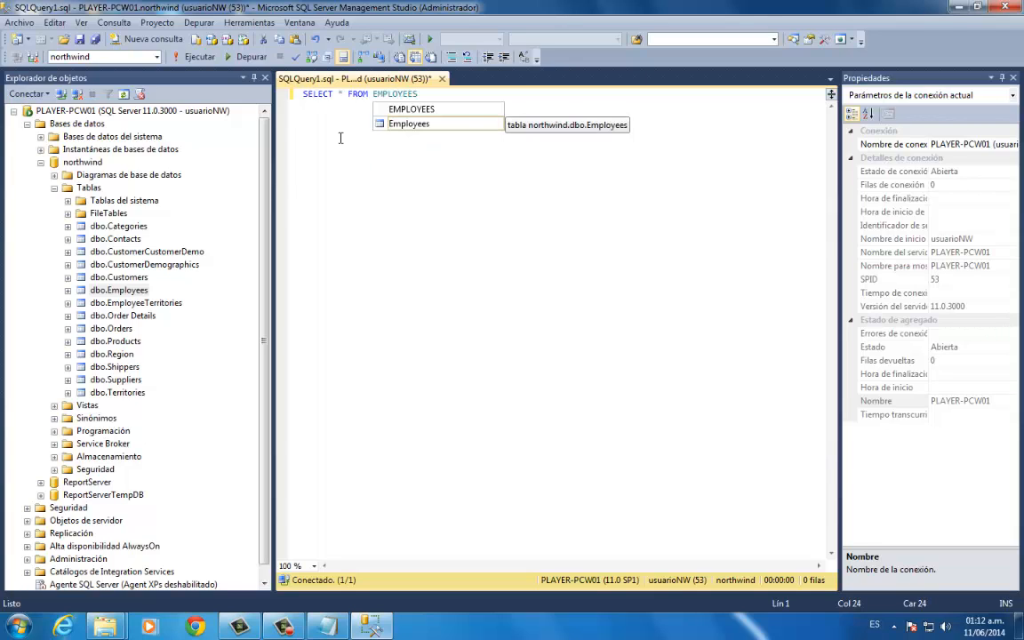
text(;)
key(shift+Home)
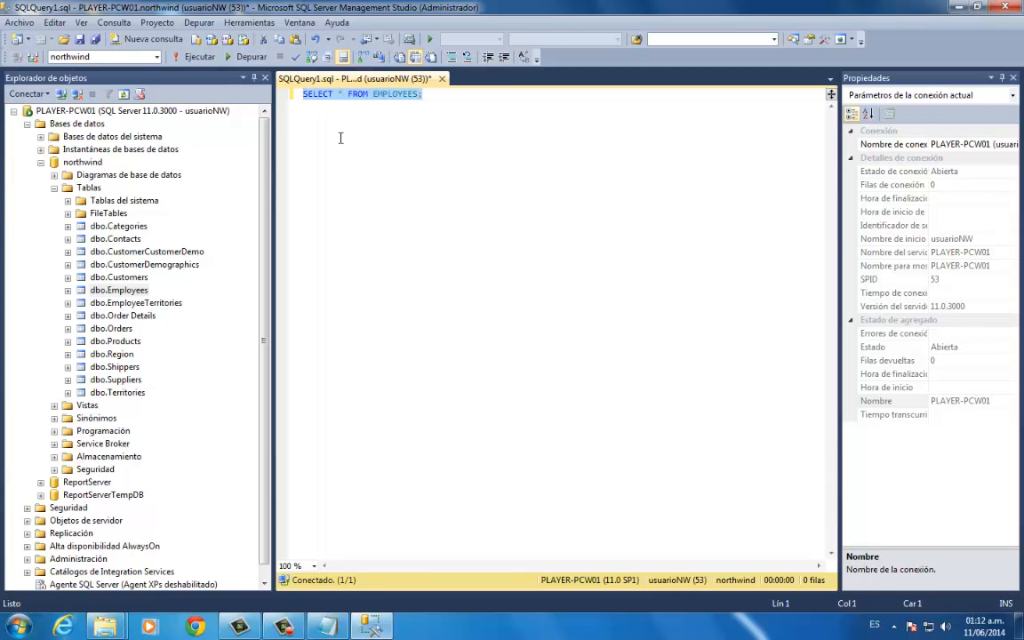
key(F5)
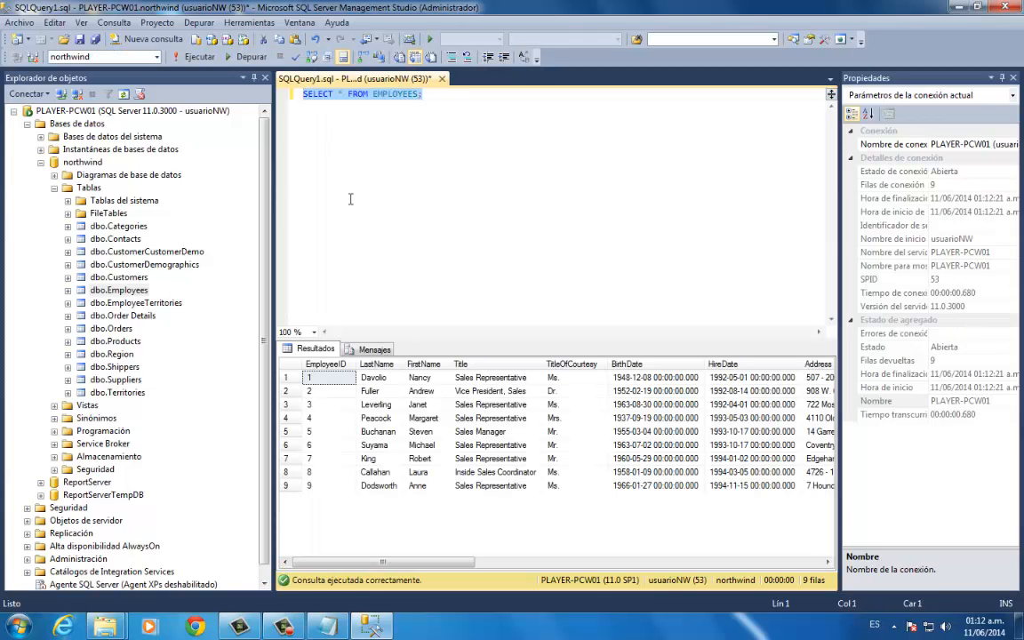
- Examine the query text and the employee records returned, including the ID, first name and title columns
click(396, 149)
click(440, 100)
drag(440, 99, 265, 89)
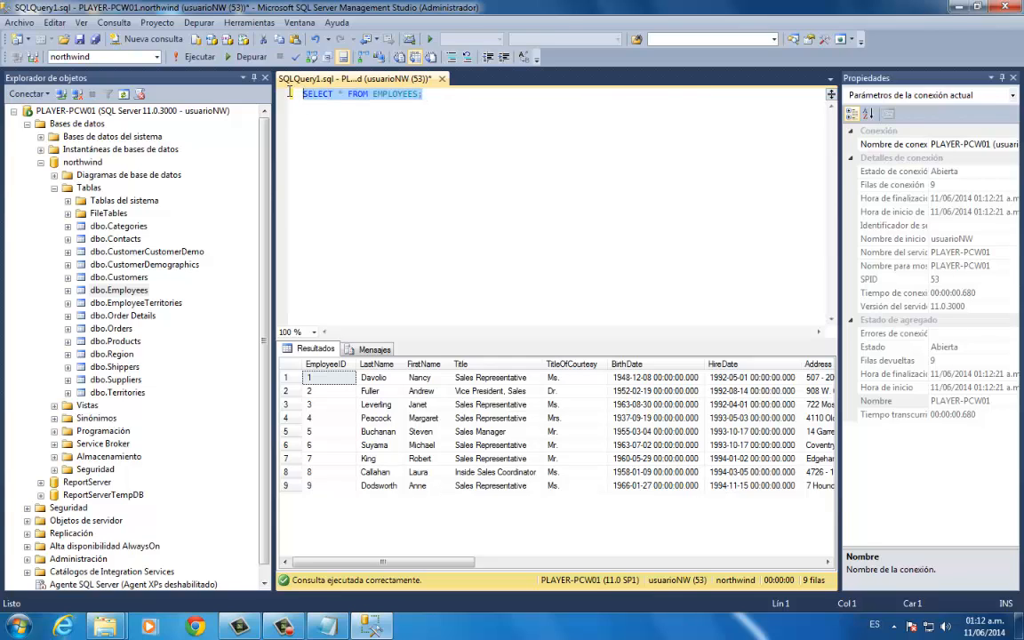
click(326, 374)
click(423, 379)
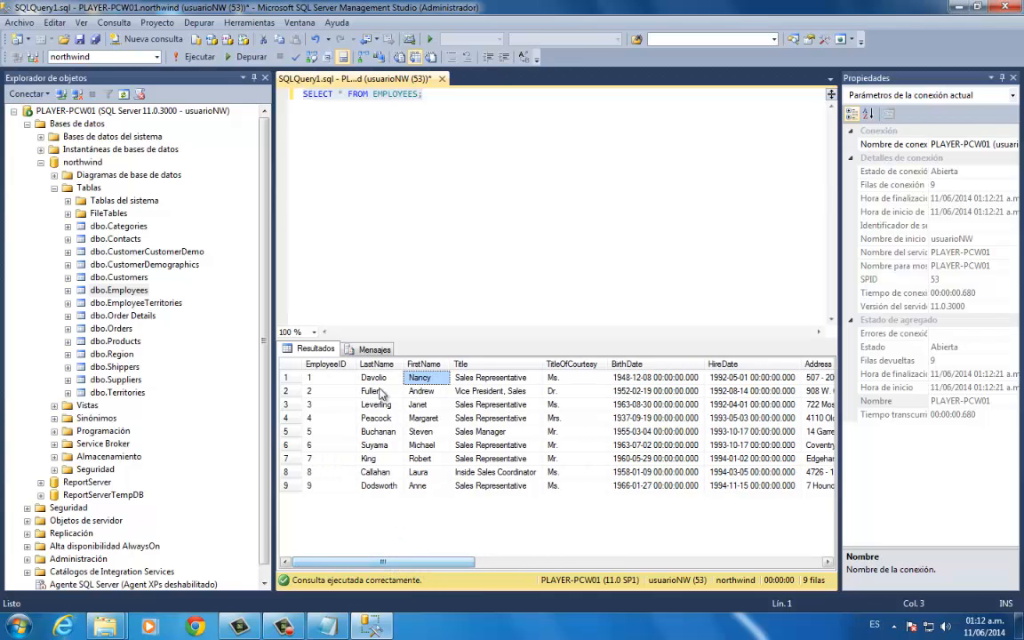
mouse_move(415, 567)
mouse_down()
mouse_move(709, 567)
mouse_move(784, 570)
mouse_move(788, 580)
mouse_move(540, 512)
mouse_move(444, 562)
mouse_move(405, 560)
mouse_up()
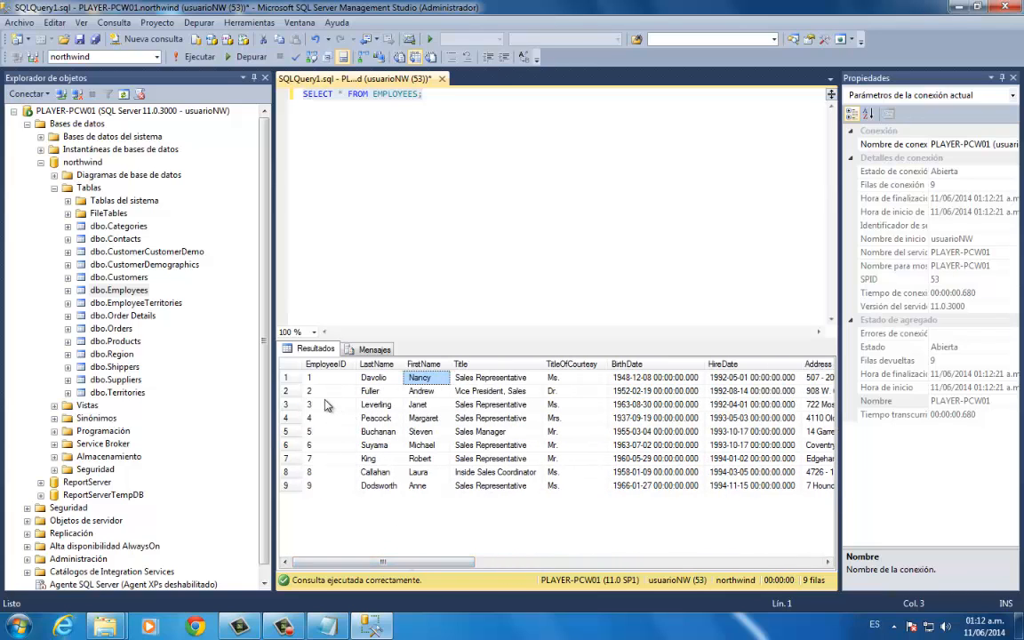
click(315, 377)
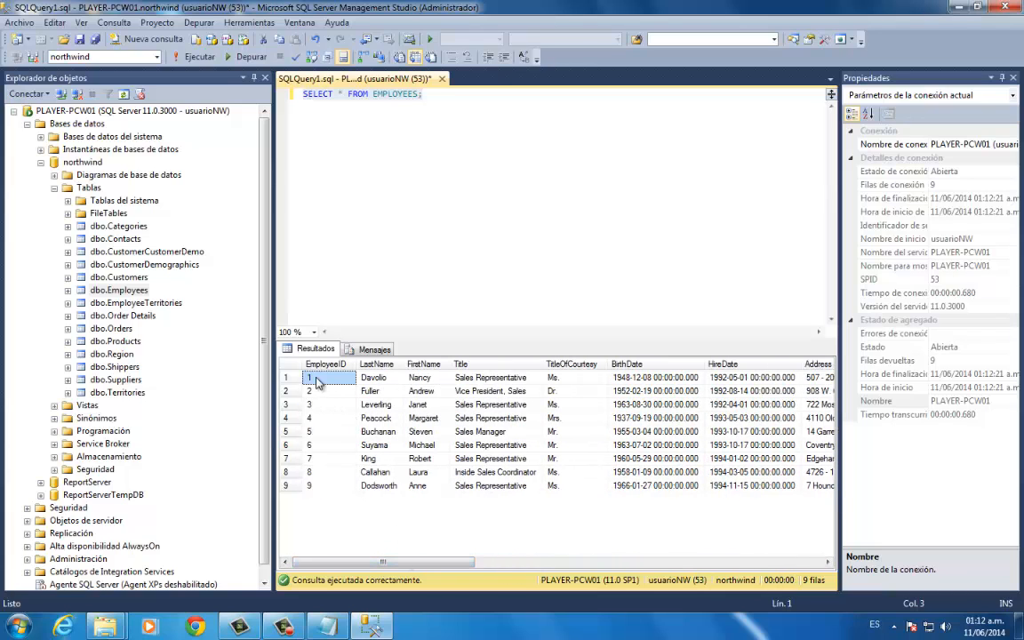
click(514, 380)
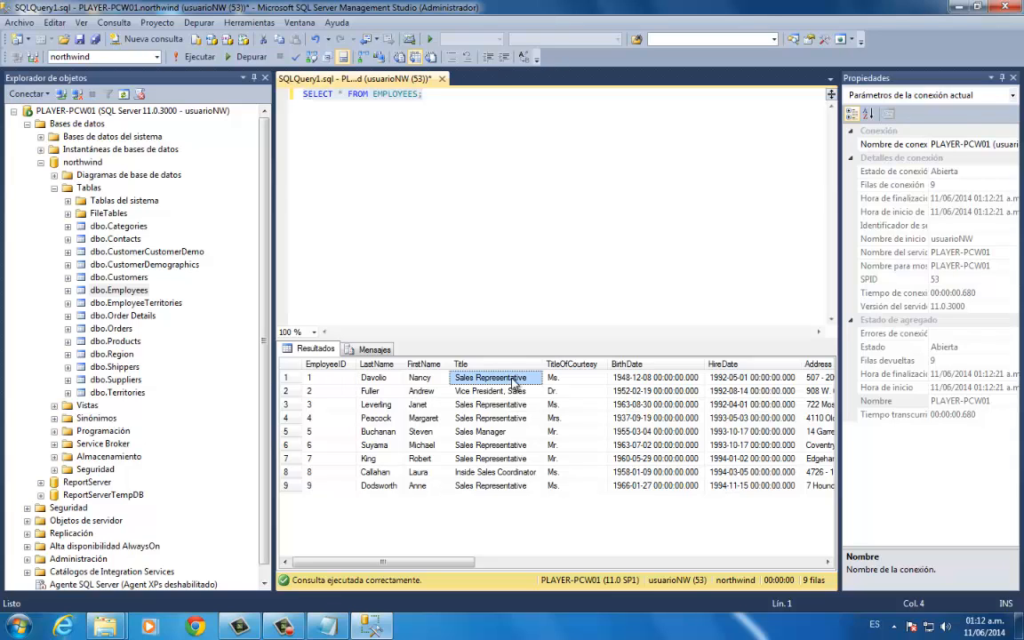
- Close SQL Server Management Studio
click(1004, 9)
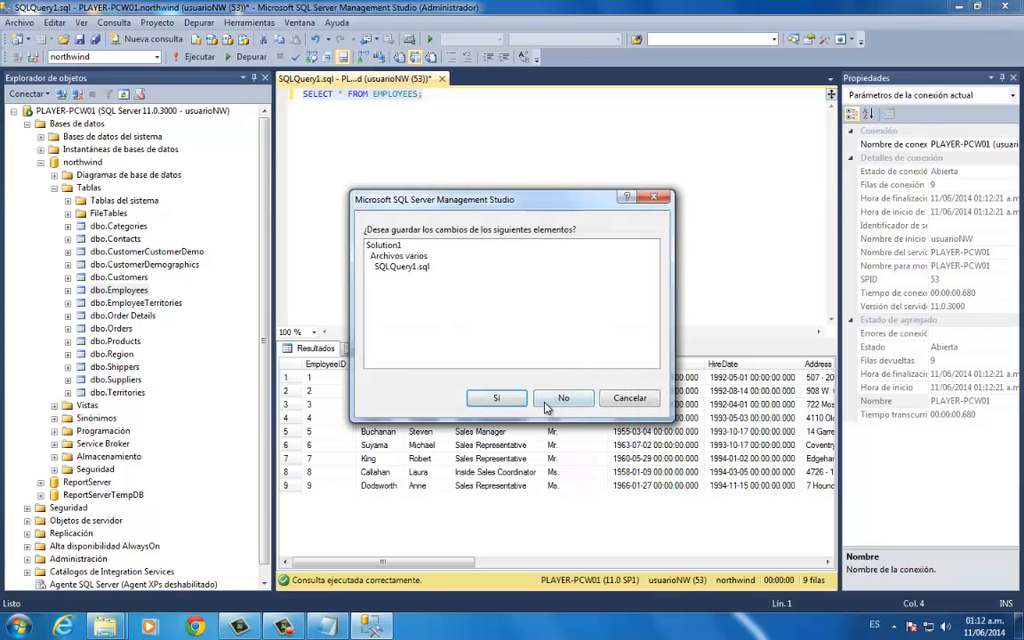